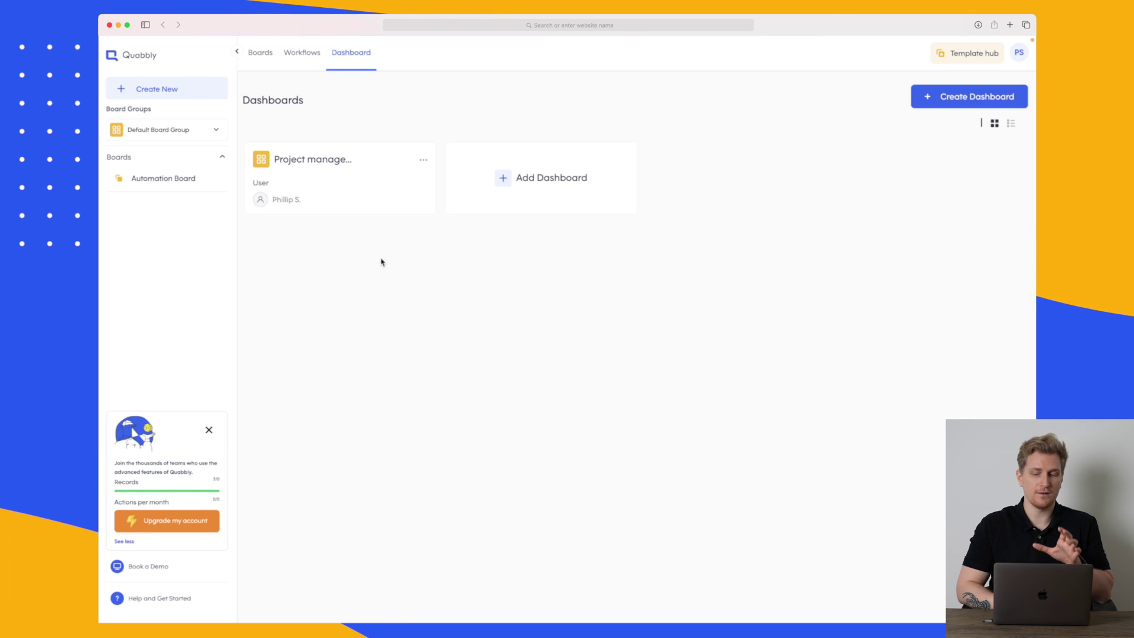
Glance at the Project management dashboard, then open the Task Management board group
{"action": "left_click", "coordinate": [323, 165]}
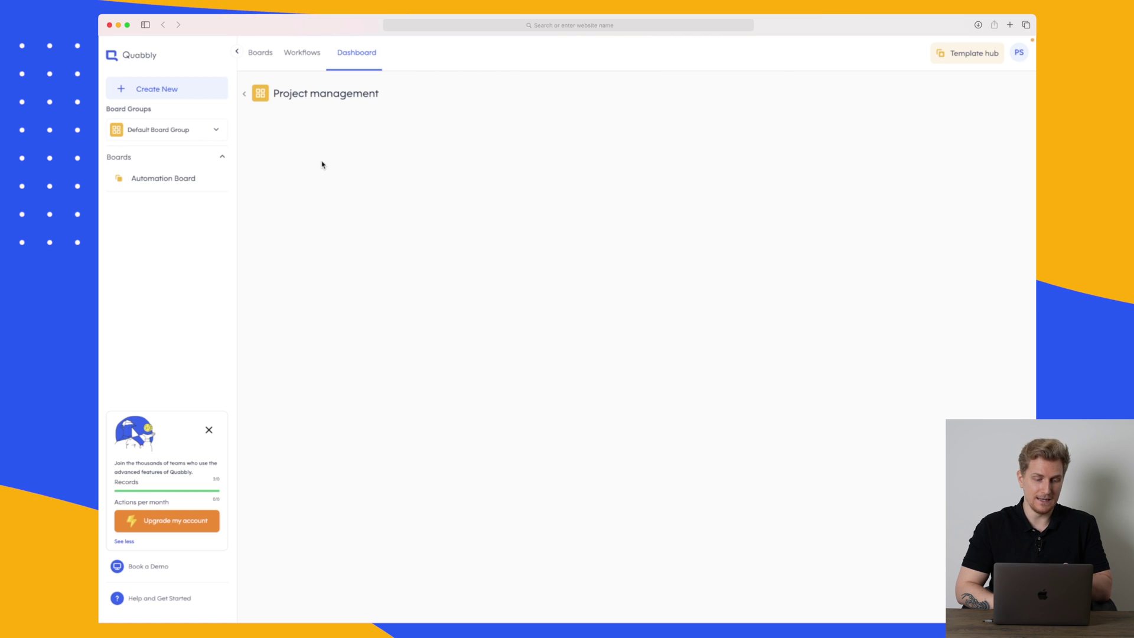
{"action": "left_click", "coordinate": [244, 96]}
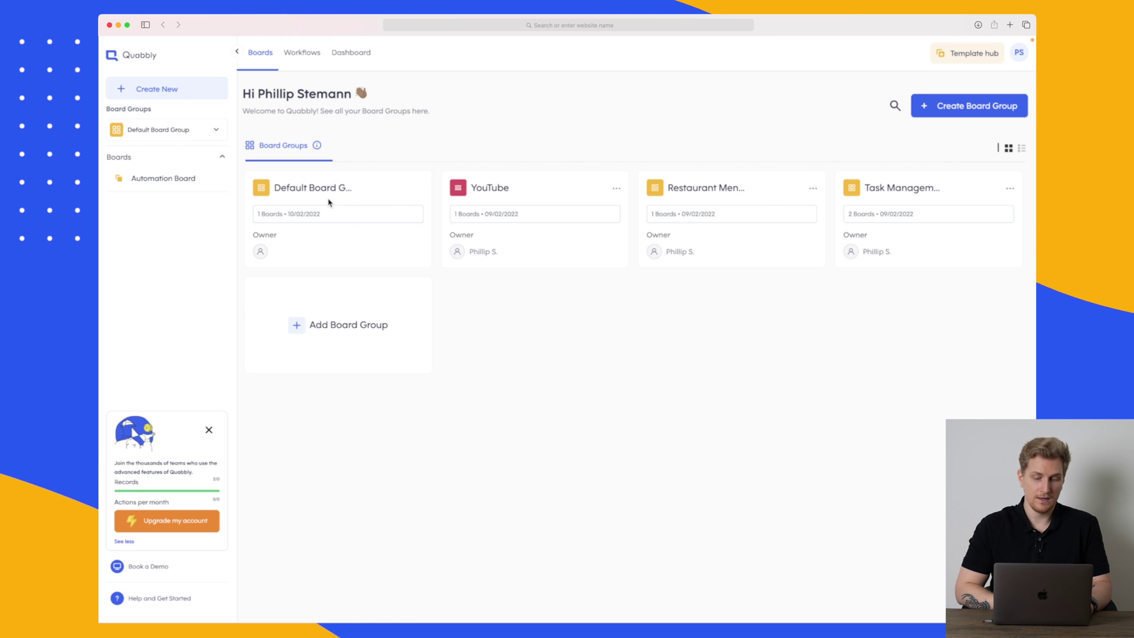
{"action": "left_click", "coordinate": [908, 192]}
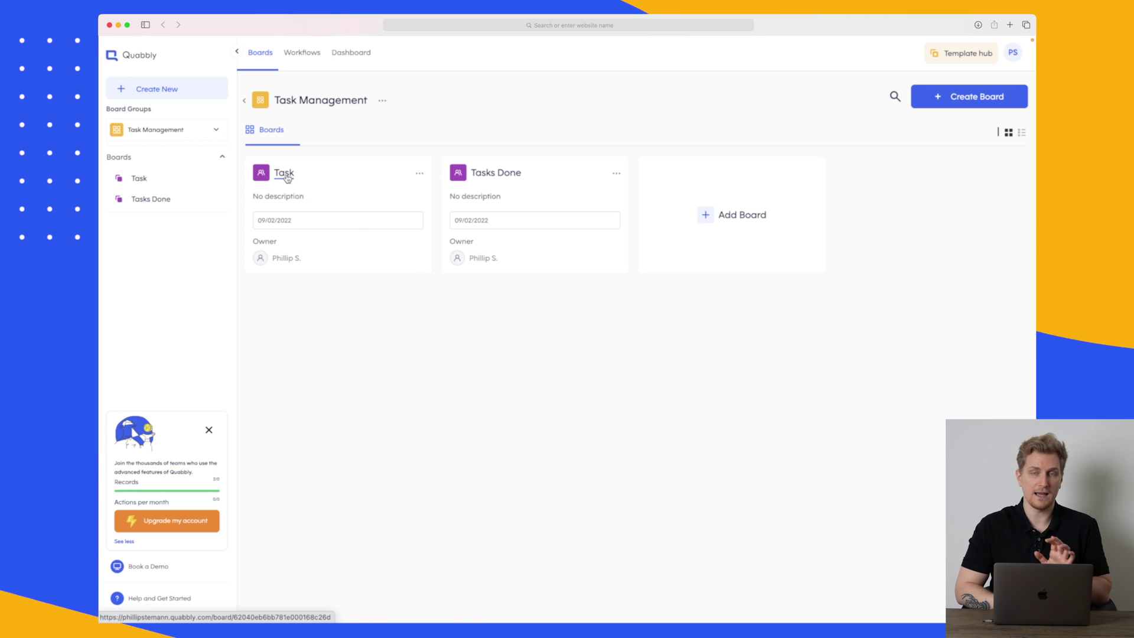
Open the Task board and inspect Setup WordPress's title, description and assignee cells
{"action": "left_click", "coordinate": [286, 174]}
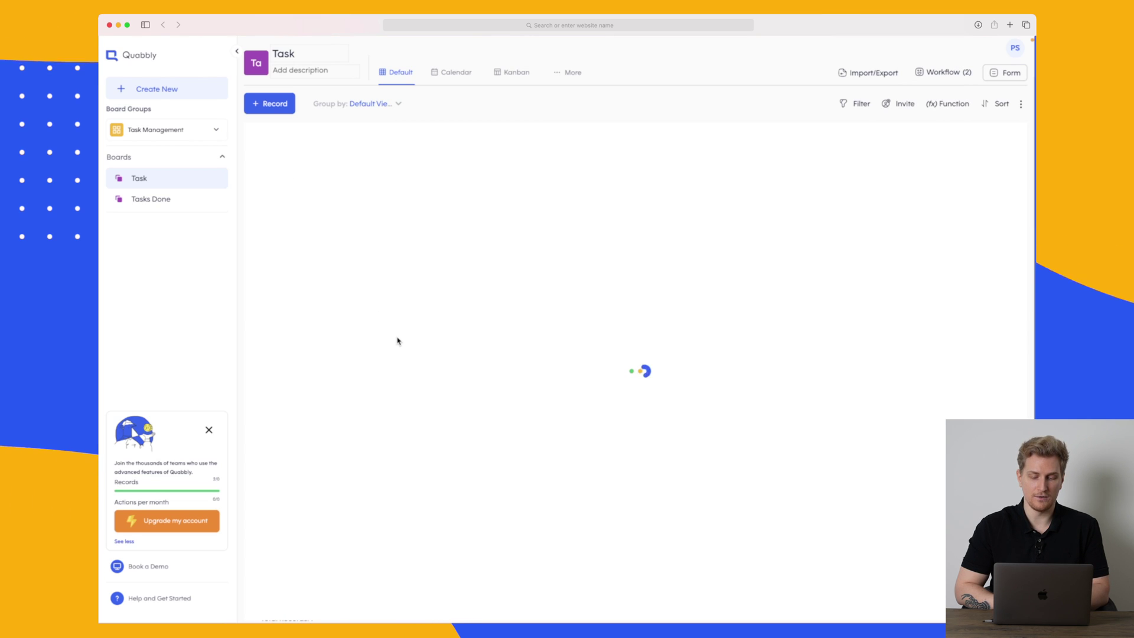
{"action": "left_click", "coordinate": [307, 154]}
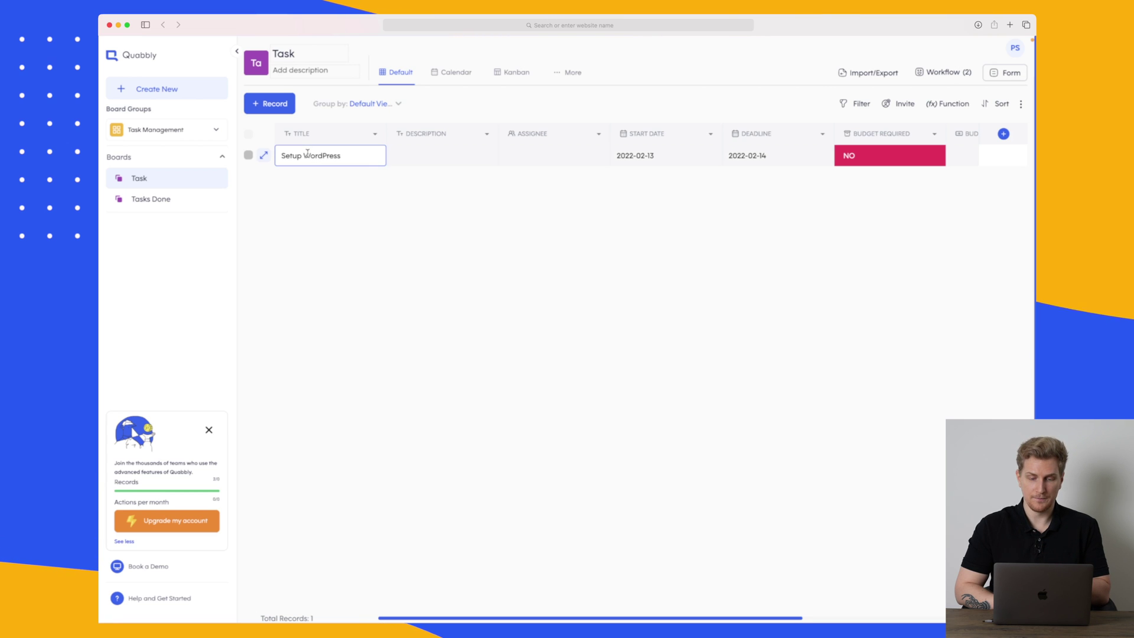
{"action": "left_click", "coordinate": [443, 155]}
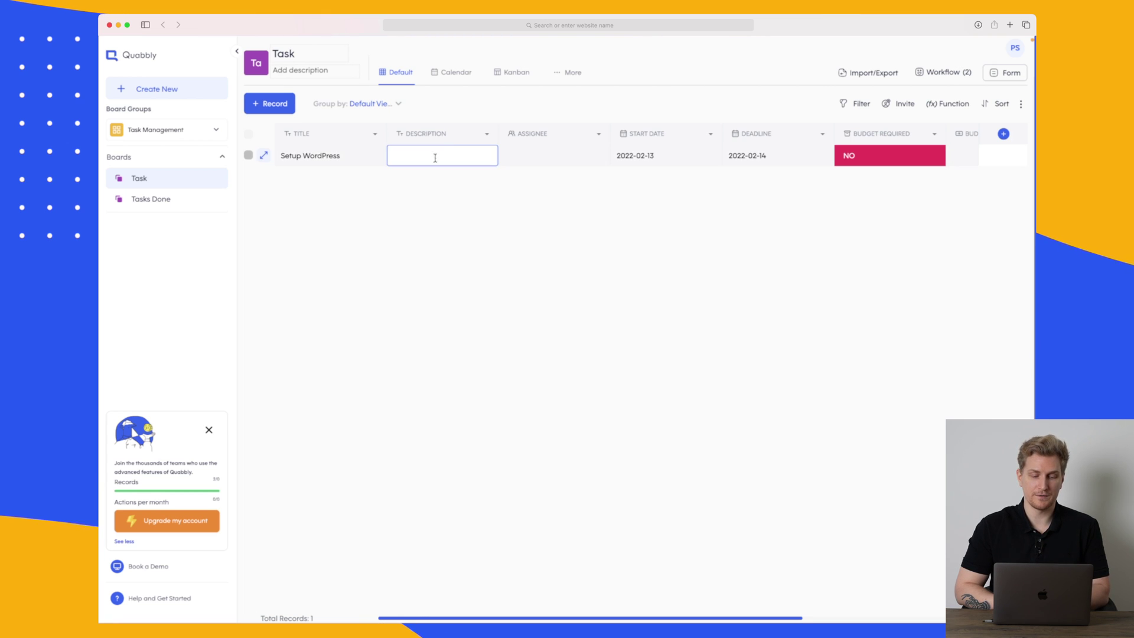
{"action": "left_click", "coordinate": [544, 155]}
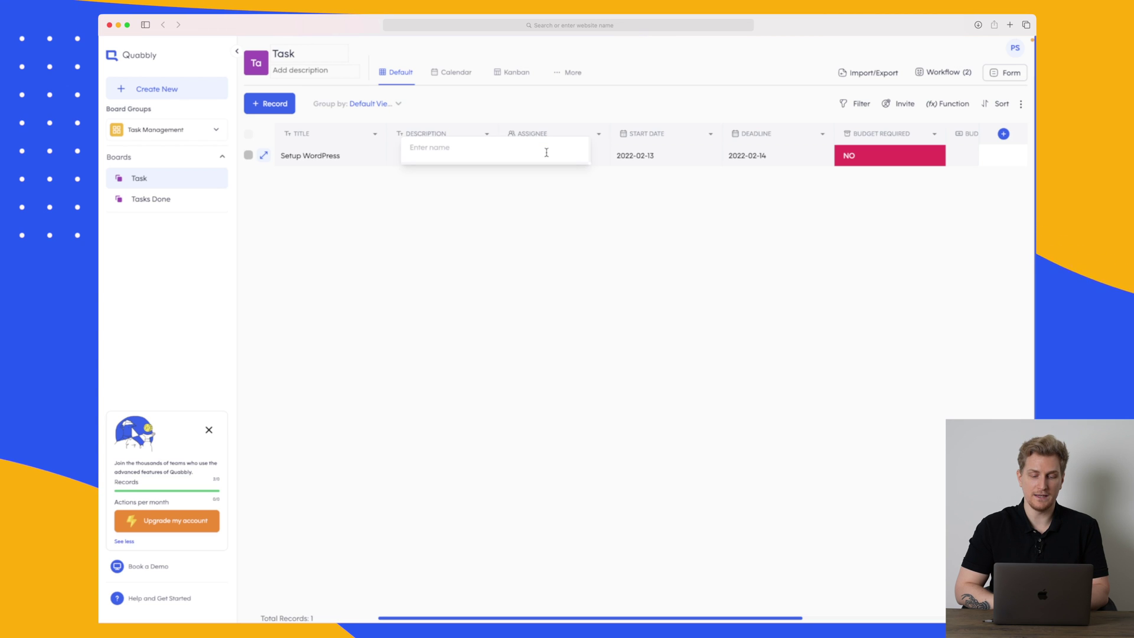
Check Setup WordPress's start date 2022-02-13 and deadline 2022-02-14, then scan the remaining columns
{"action": "left_click", "coordinate": [623, 224]}
{"action": "left_click", "coordinate": [650, 157]}
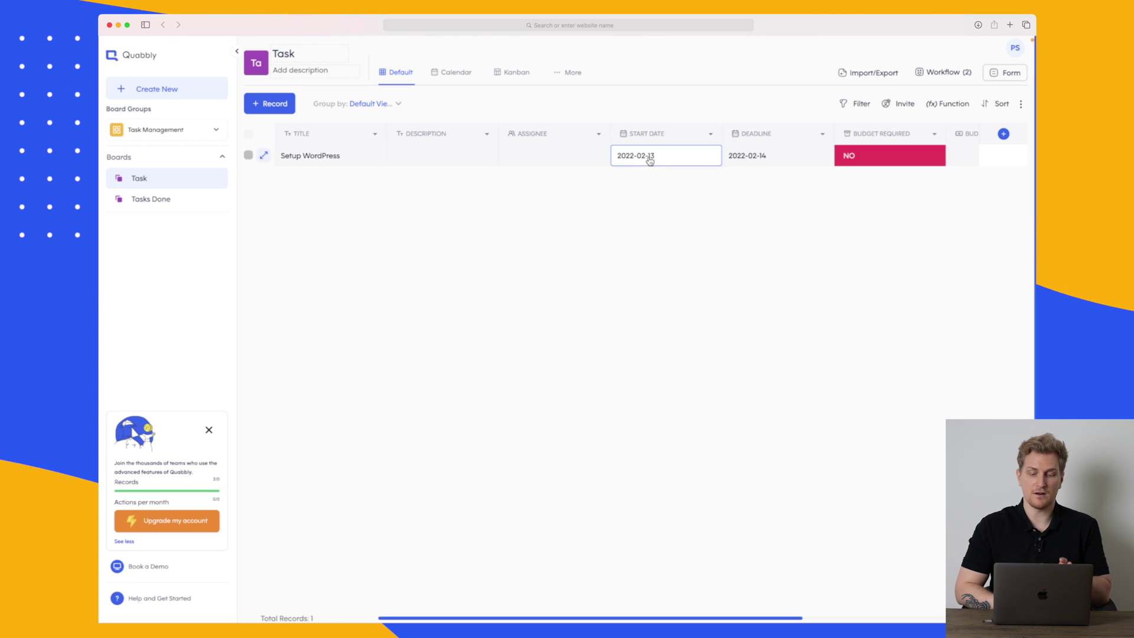
{"action": "left_click", "coordinate": [761, 157]}
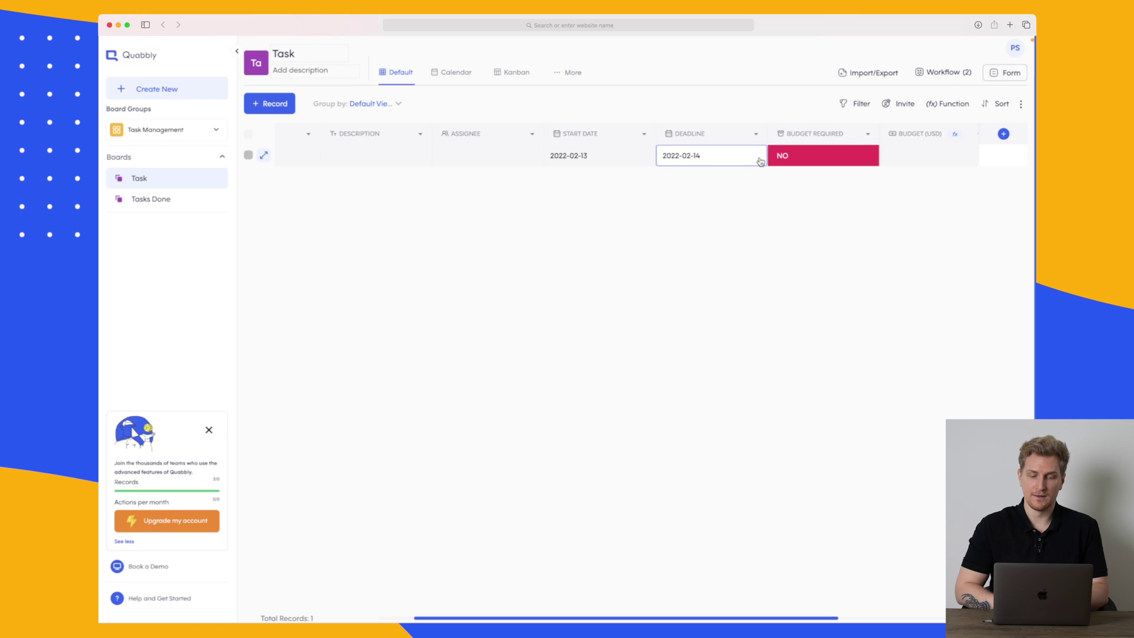
{"action": "left_click", "coordinate": [638, 157]}
{"action": "left_click", "coordinate": [692, 160]}
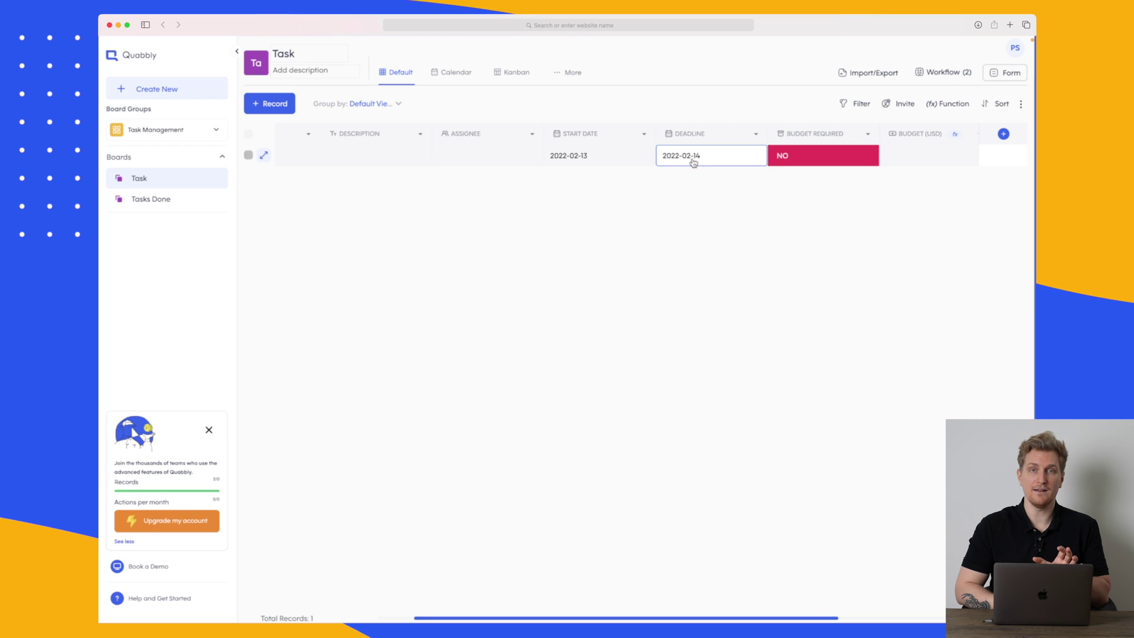
{"action": "scroll", "coordinate": [693, 161], "scroll_direction": "right", "scroll_amount": 5}
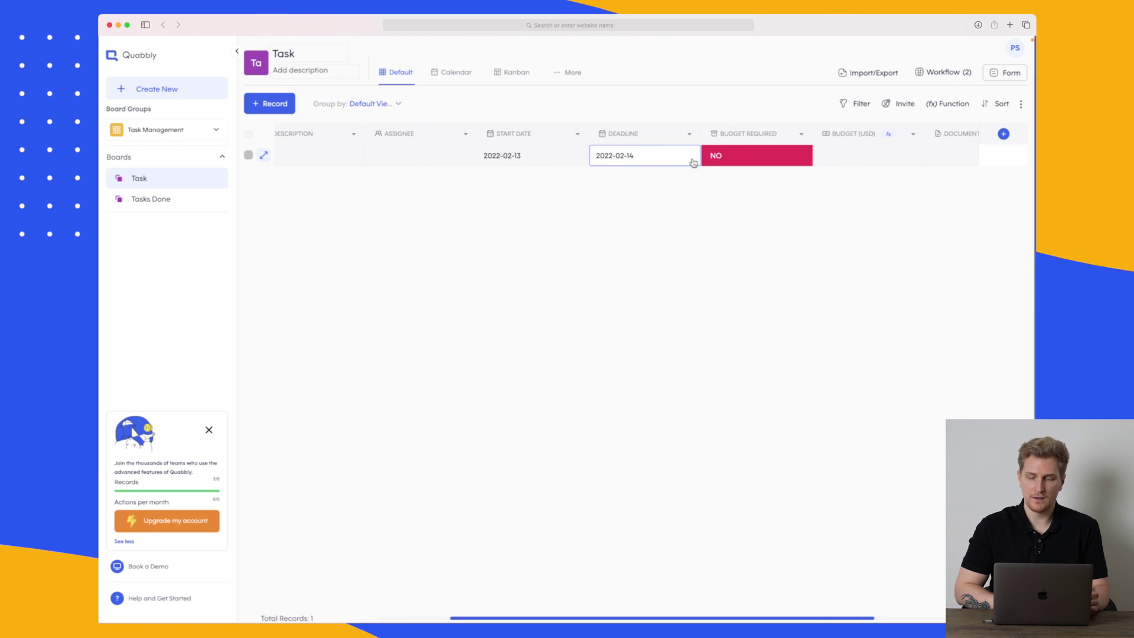
{"action": "scroll", "coordinate": [641, 168], "scroll_direction": "right", "scroll_amount": 4}
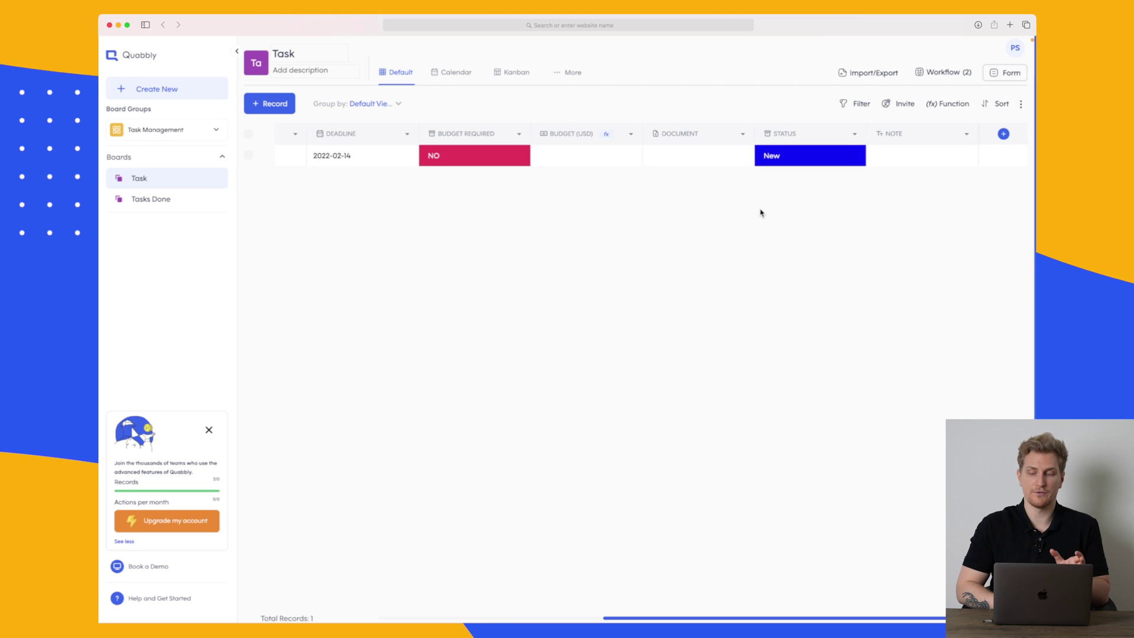
{"action": "scroll", "coordinate": [761, 213], "scroll_direction": "left", "scroll_amount": 8}
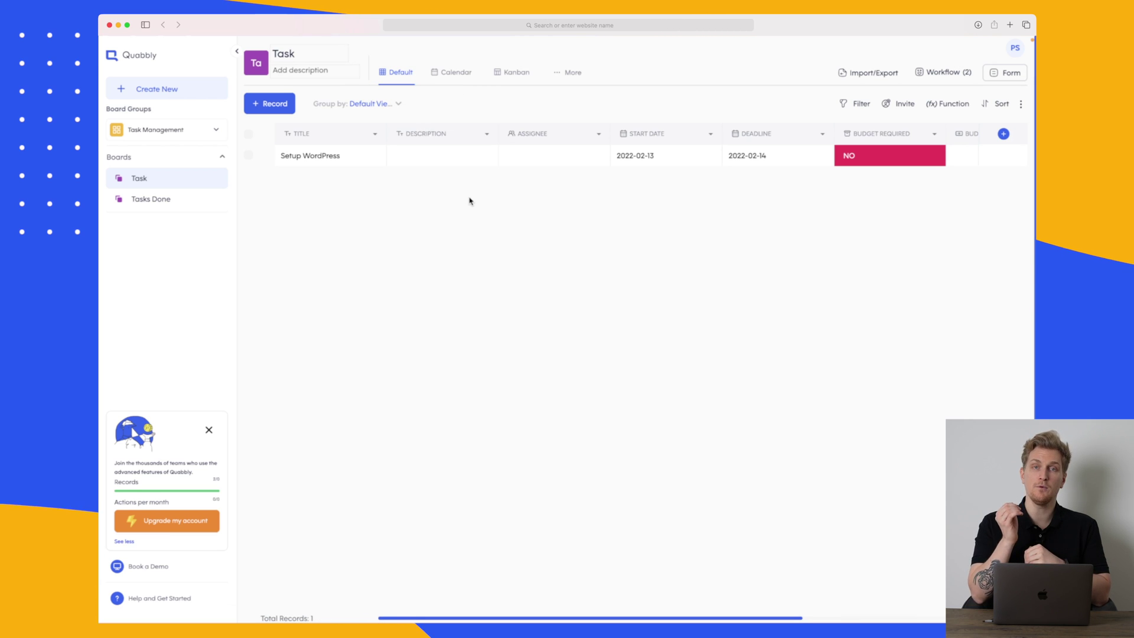
View the Task board as a calendar, trying Week and Day before returning to Month
{"action": "left_click", "coordinate": [454, 74]}
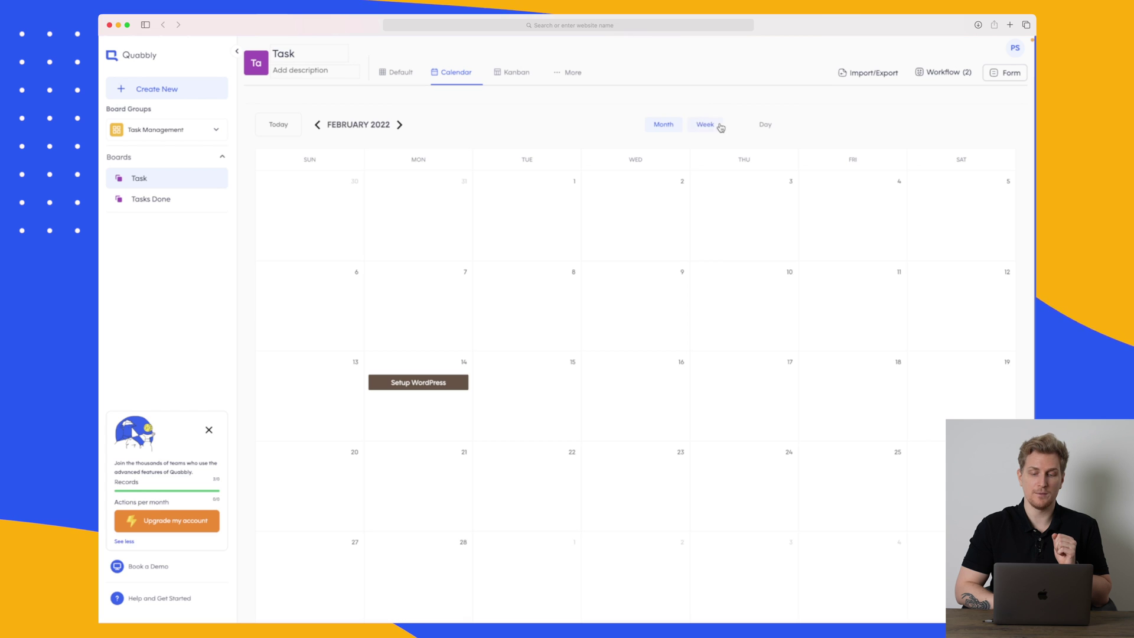
{"action": "left_click", "coordinate": [717, 126]}
{"action": "left_click", "coordinate": [754, 131]}
{"action": "left_click", "coordinate": [659, 128]}
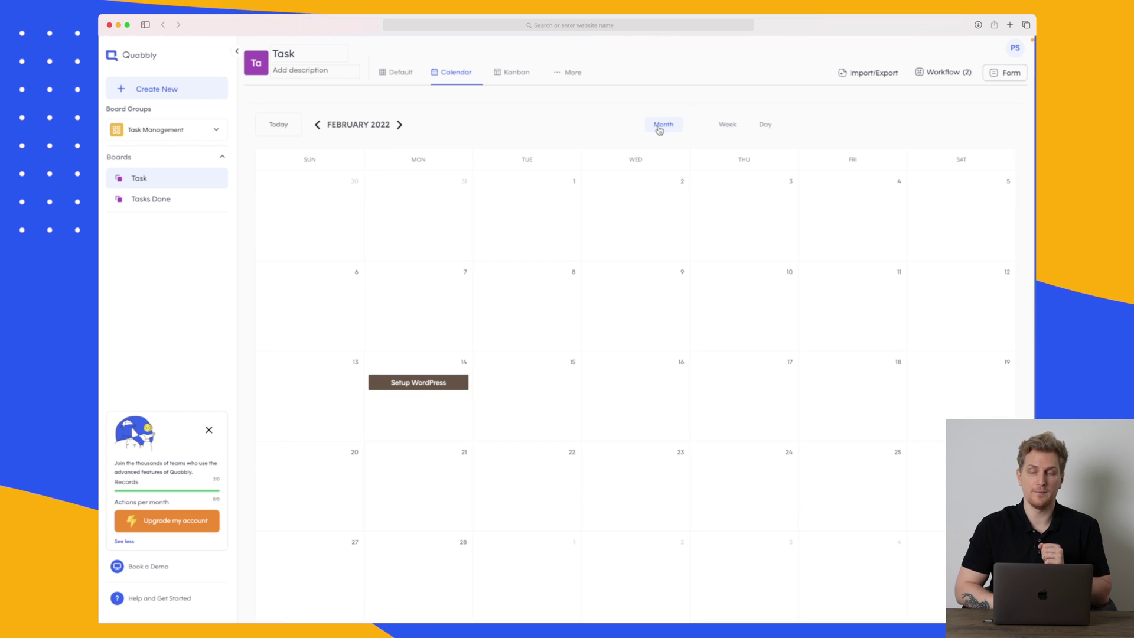
In Kanban view, drag Setup WordPress from New into the In Progress column
{"action": "left_click", "coordinate": [512, 79]}
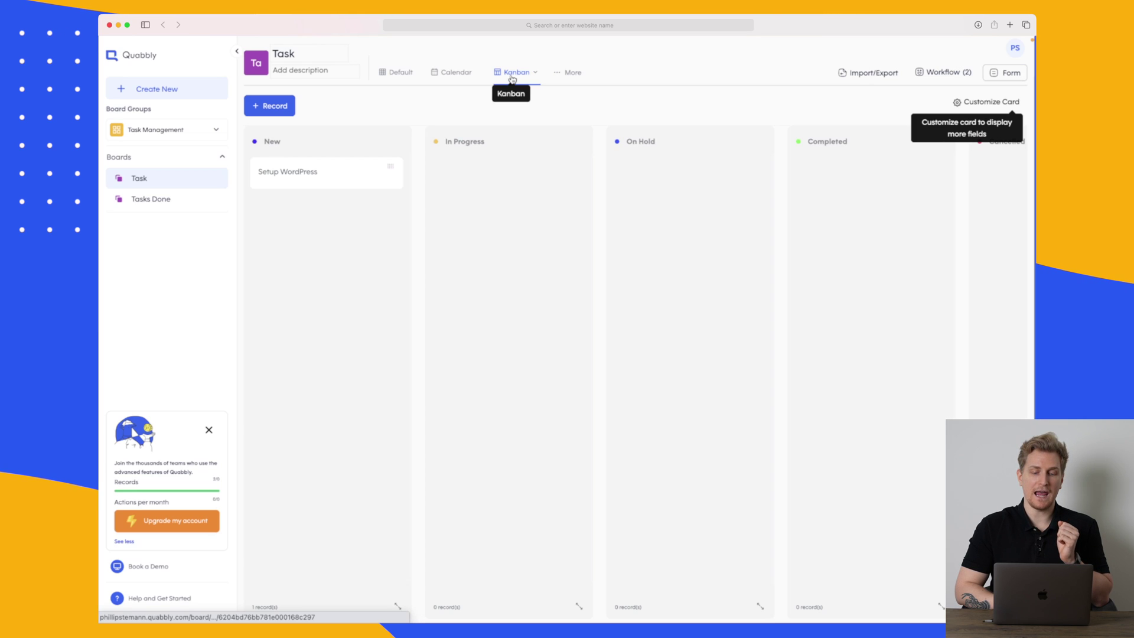
{"action": "left_click_drag", "start_coordinate": [314, 169], "coordinate": [495, 193]}
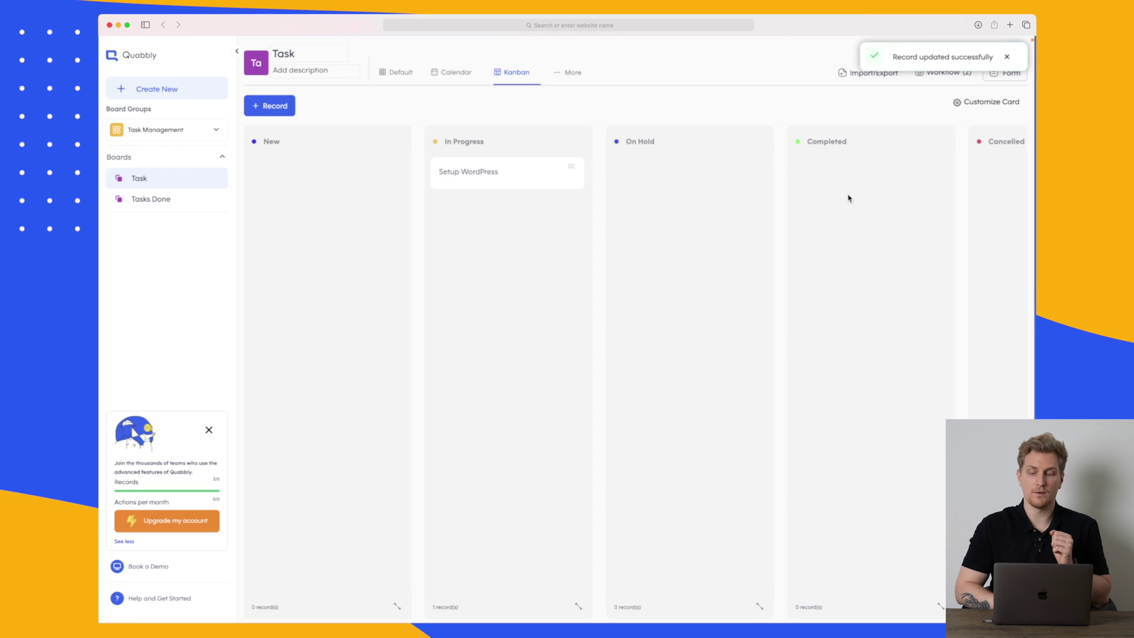
{"action": "scroll", "coordinate": [848, 197], "scroll_direction": "right", "scroll_amount": 5}
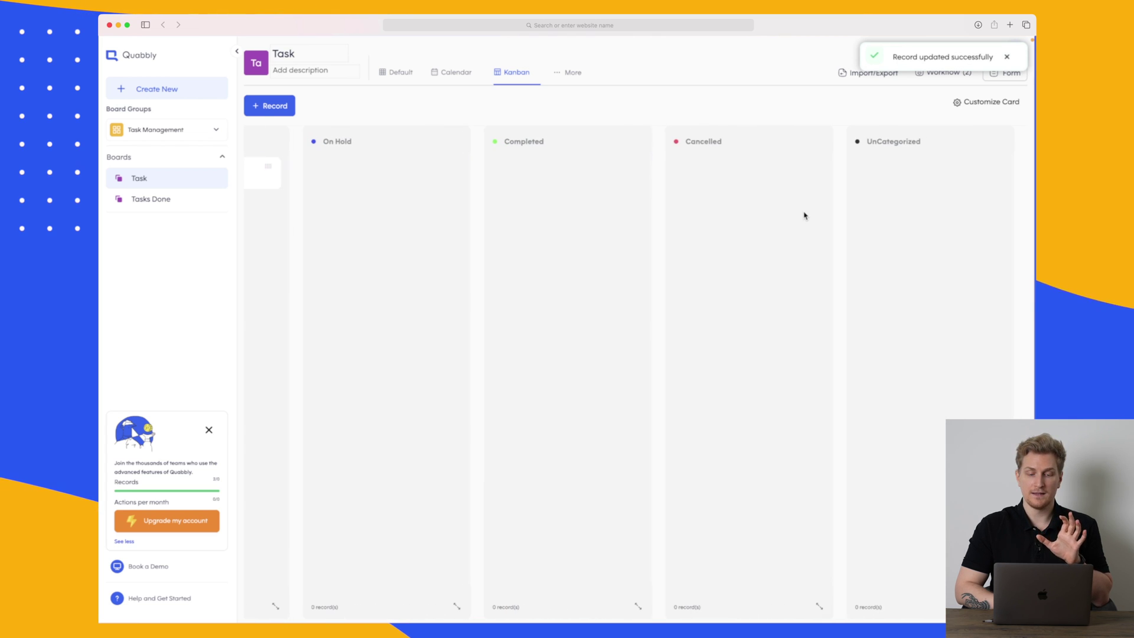
{"action": "scroll", "coordinate": [804, 216], "scroll_direction": "left", "scroll_amount": 5}
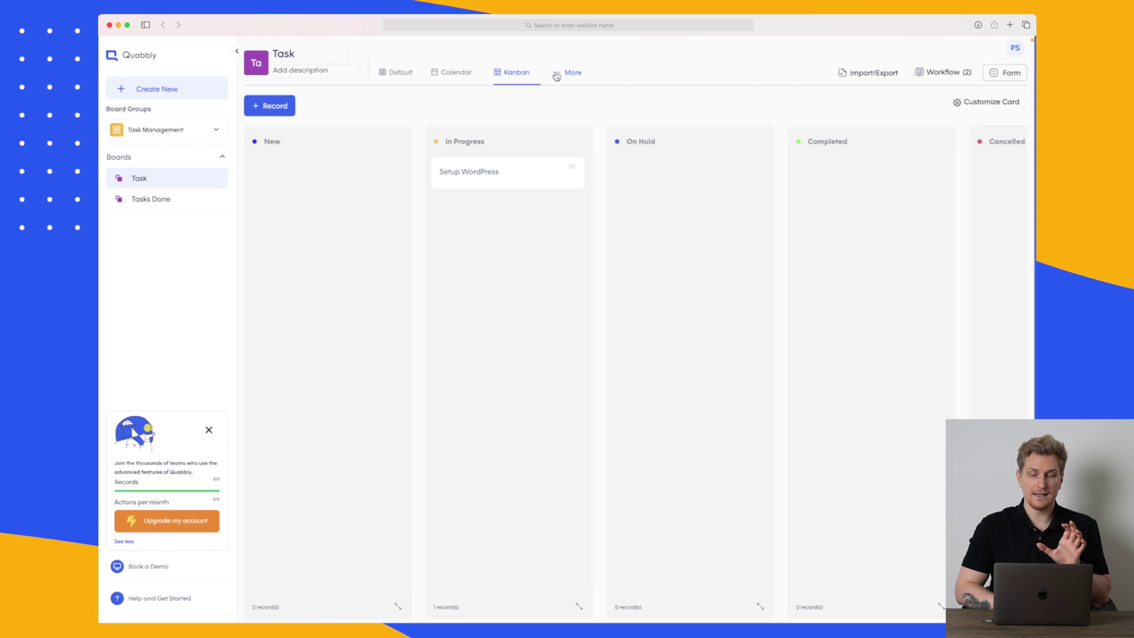
{"action": "left_click", "coordinate": [556, 73]}
{"action": "left_click", "coordinate": [575, 95]}
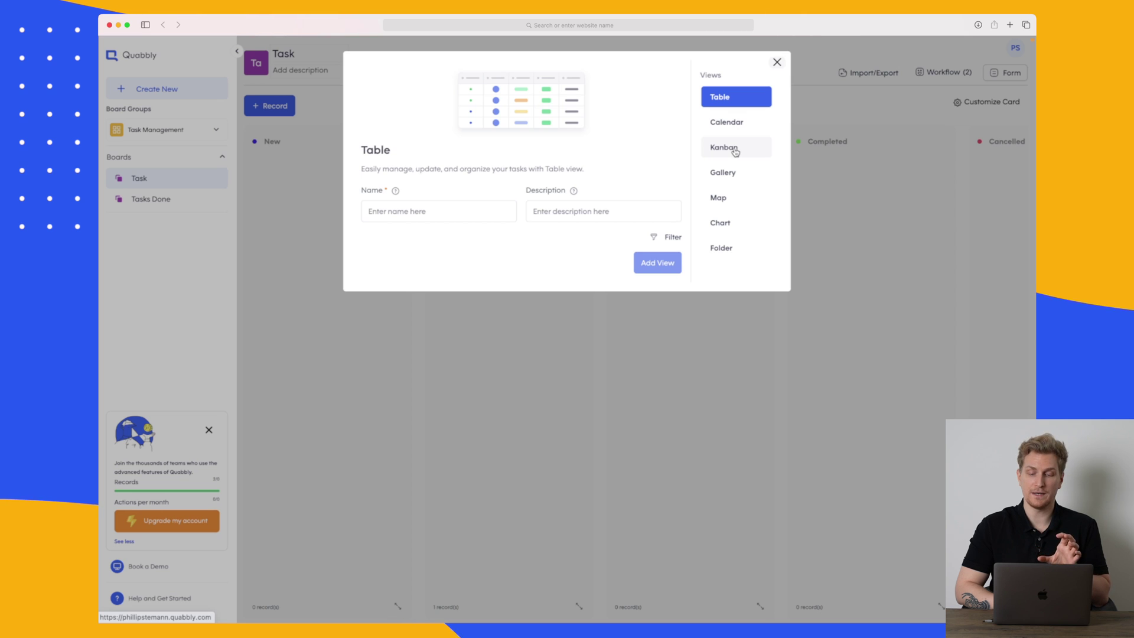
{"action": "left_click", "coordinate": [735, 172]}
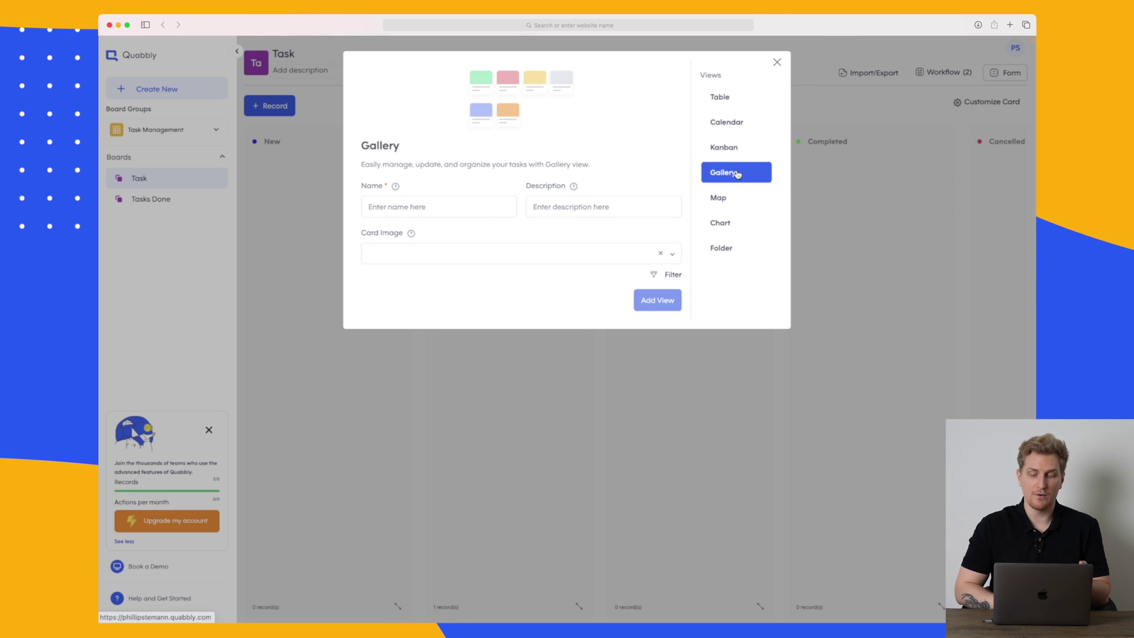
{"action": "left_click", "coordinate": [727, 201]}
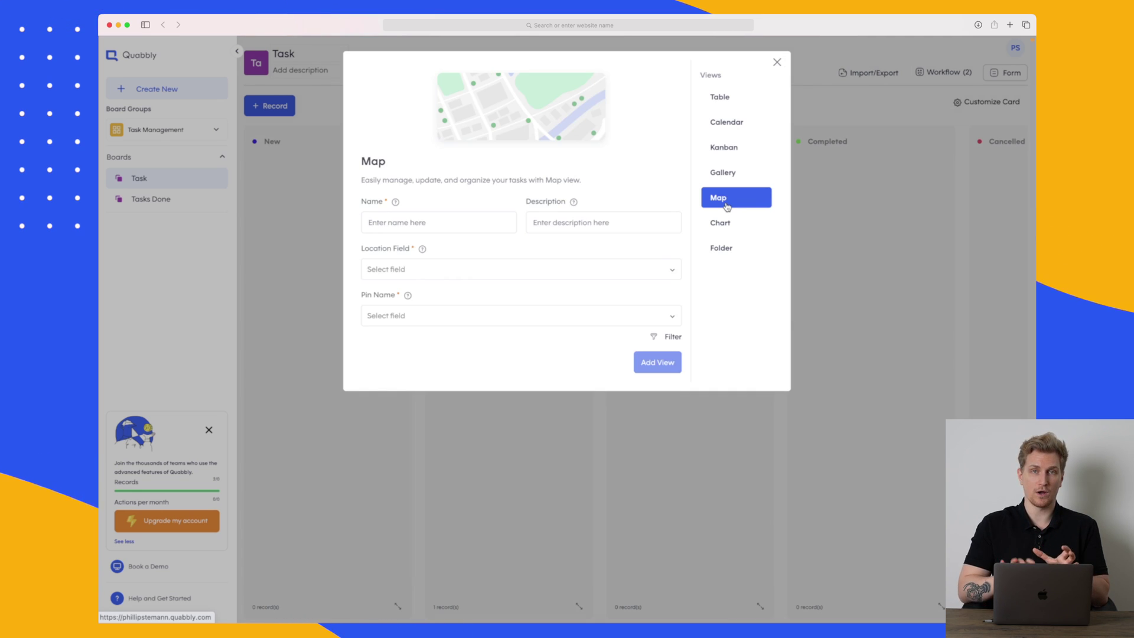
{"action": "left_click", "coordinate": [731, 226]}
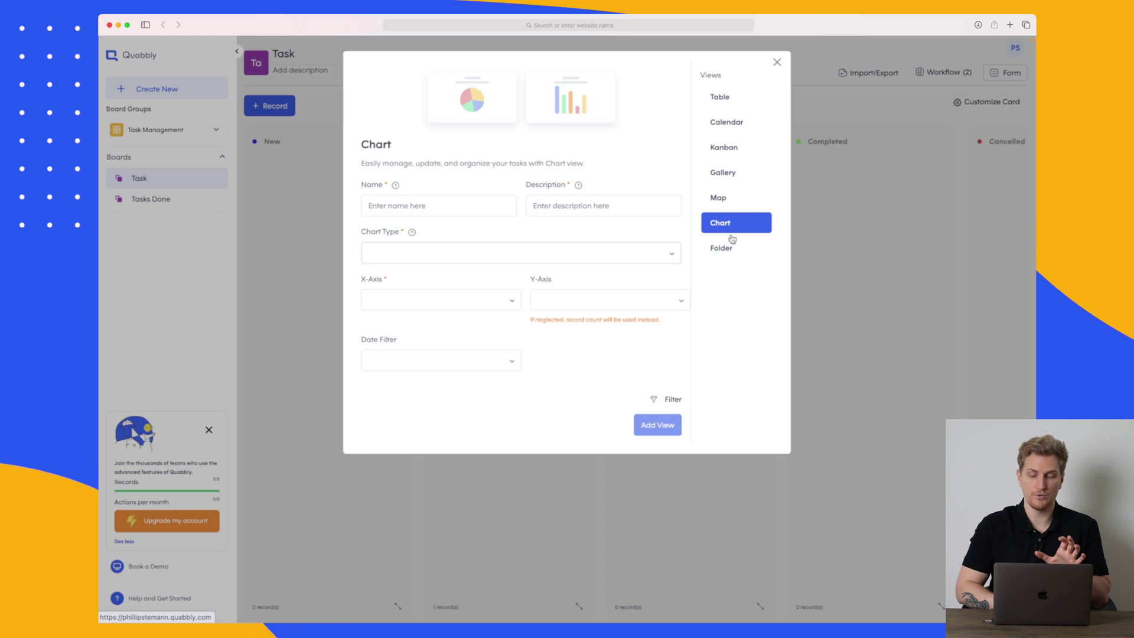
{"action": "left_click", "coordinate": [729, 252]}
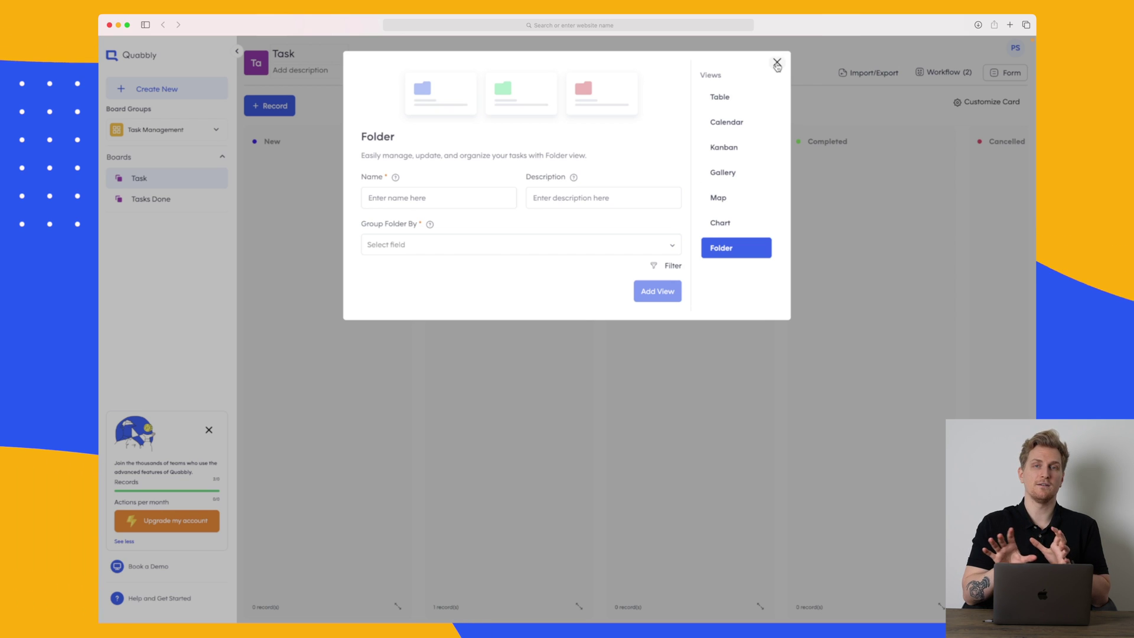
Dismiss the new-view window, preview the Task board as Kanban, then return to Default
{"action": "left_click", "coordinate": [777, 62]}
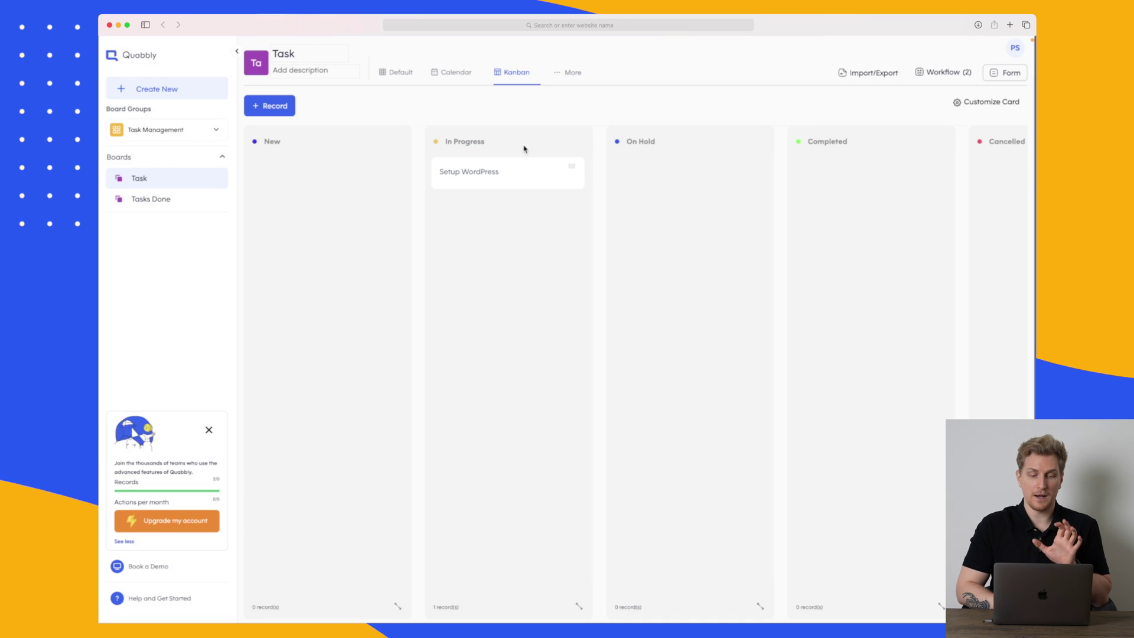
{"action": "left_click", "coordinate": [395, 73]}
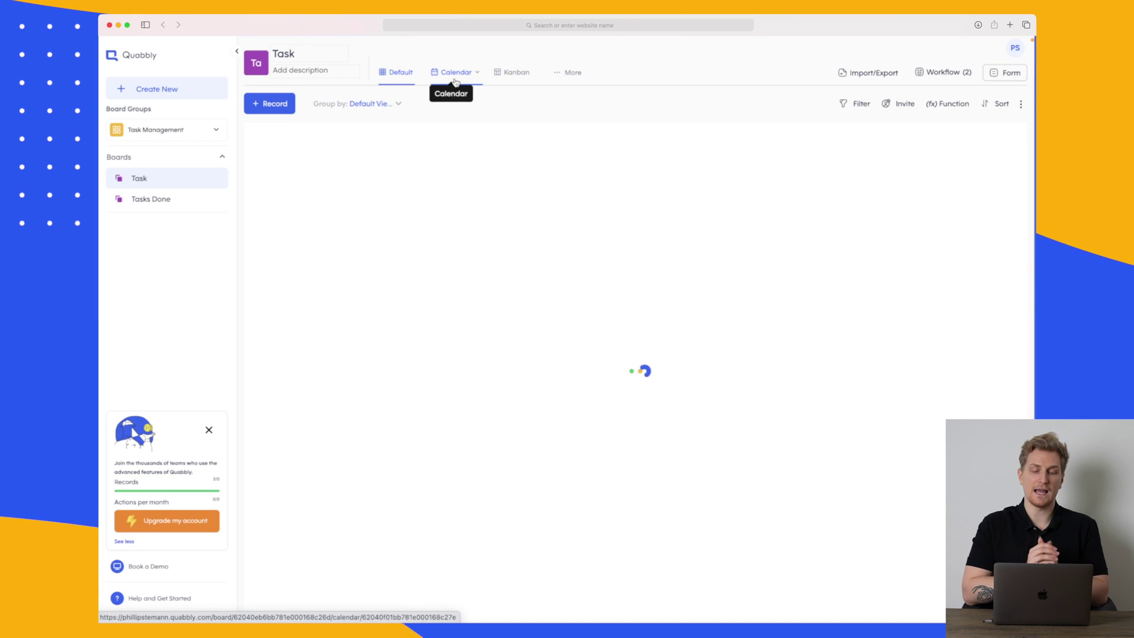
{"action": "left_click", "coordinate": [511, 72]}
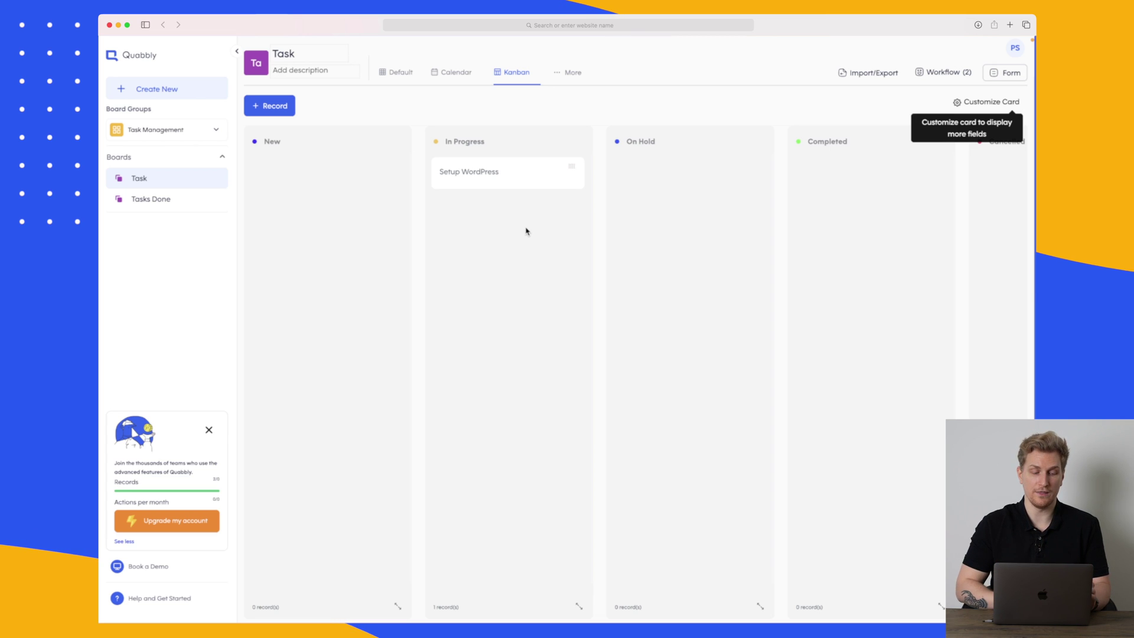
{"action": "left_click", "coordinate": [395, 71]}
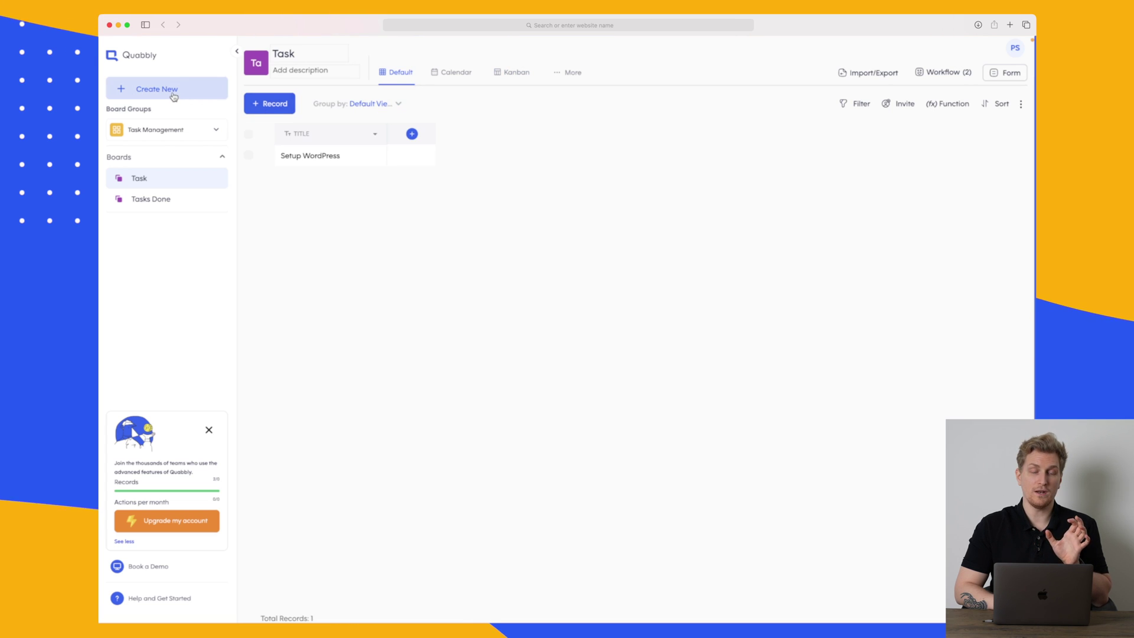
Open the full template collection via Create New and Choose from template hub
{"action": "left_click", "coordinate": [172, 92]}
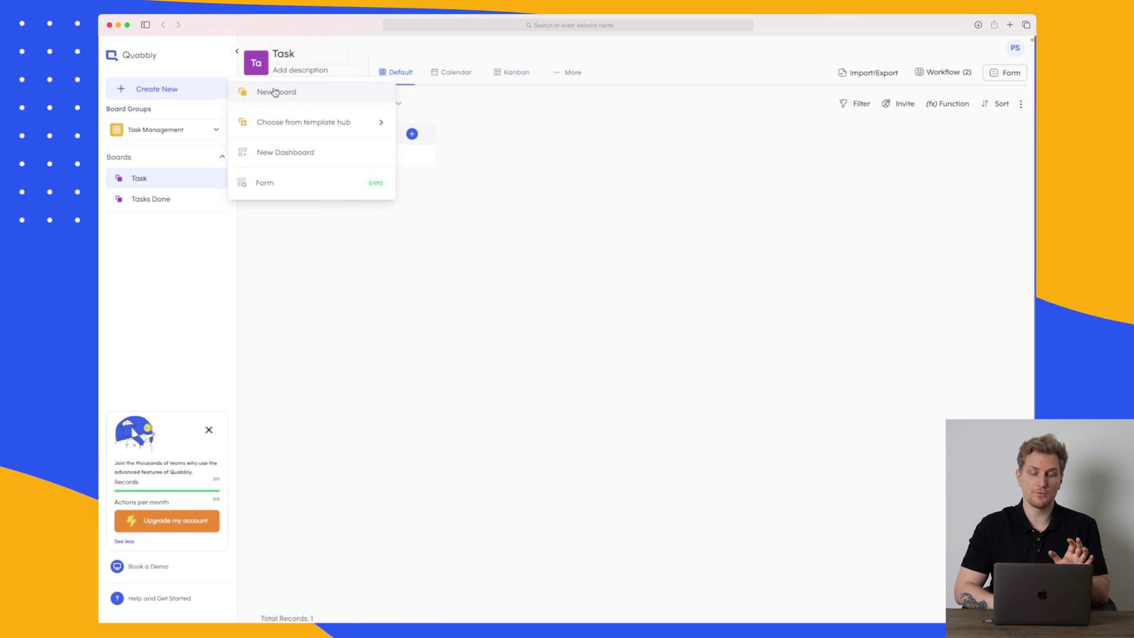
{"action": "mouse_move", "coordinate": [317, 124]}
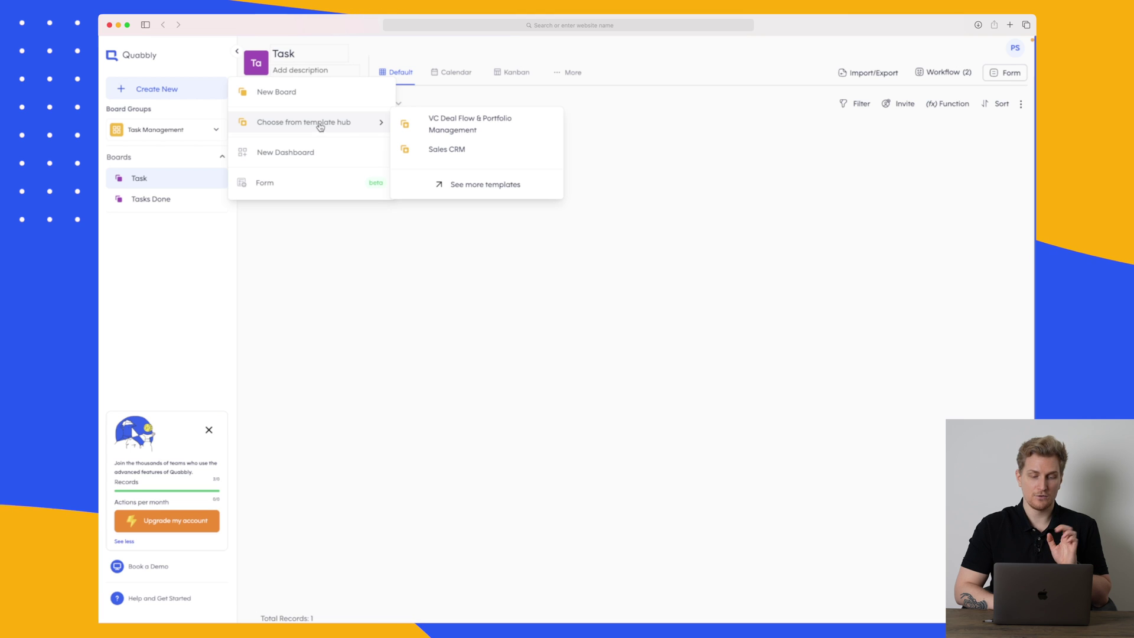
{"action": "left_click", "coordinate": [485, 184]}
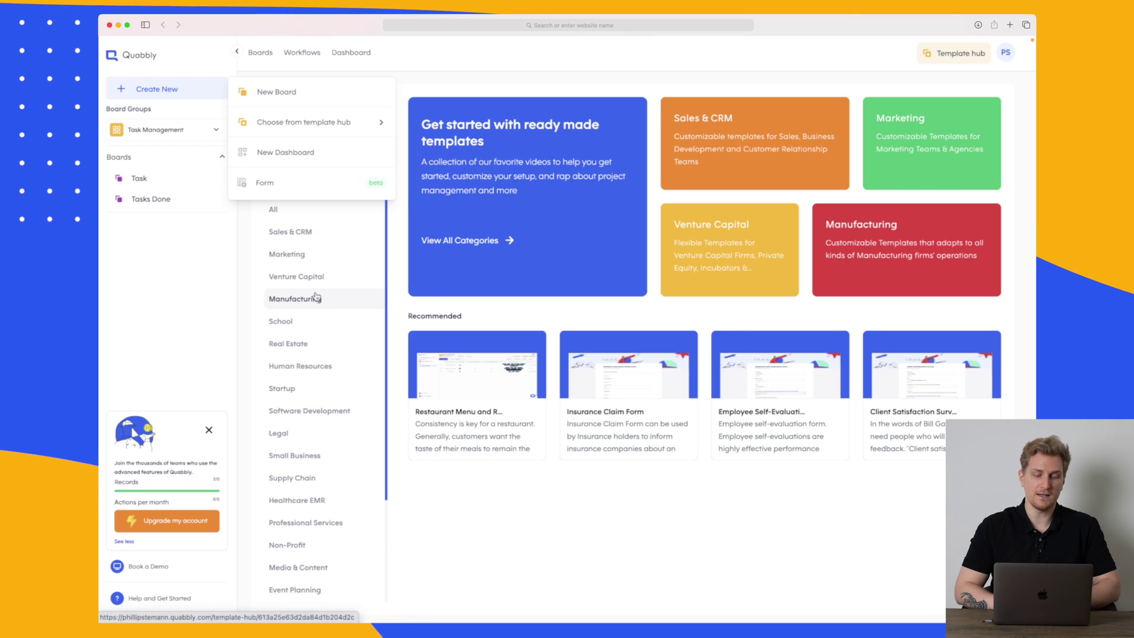
{"action": "left_click", "coordinate": [370, 125]}
Browse the Legal category, then the Healthcare EMR category of templates
{"action": "scroll", "coordinate": [296, 319], "scroll_direction": "down", "scroll_amount": 5}
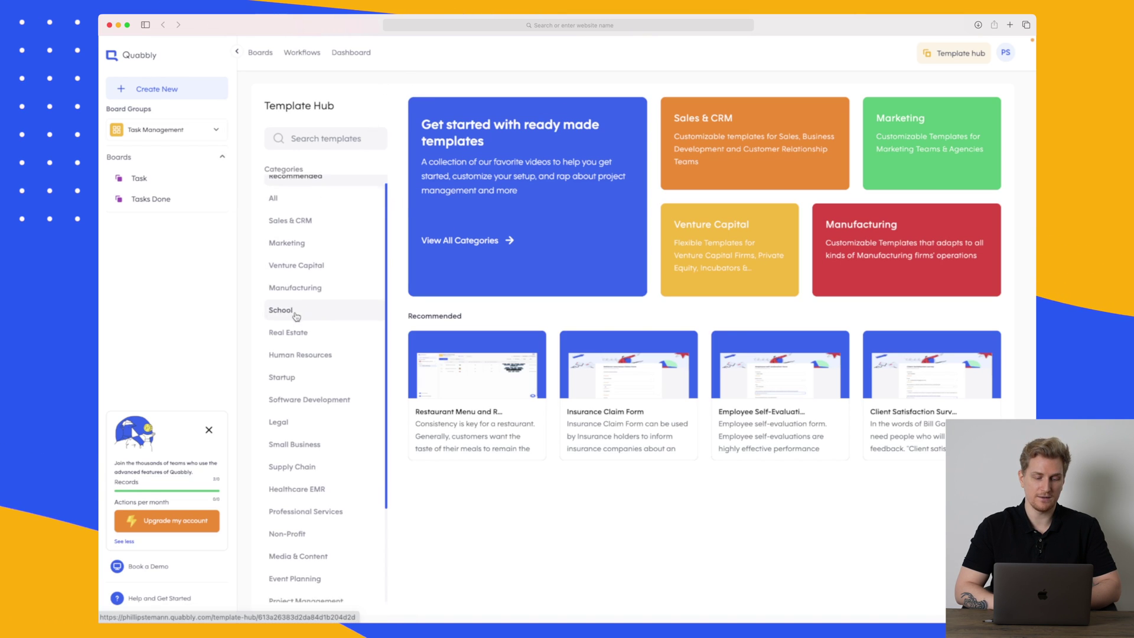
{"action": "left_click", "coordinate": [296, 321]}
{"action": "scroll", "coordinate": [295, 354], "scroll_direction": "down", "scroll_amount": 1}
{"action": "left_click", "coordinate": [295, 366]}
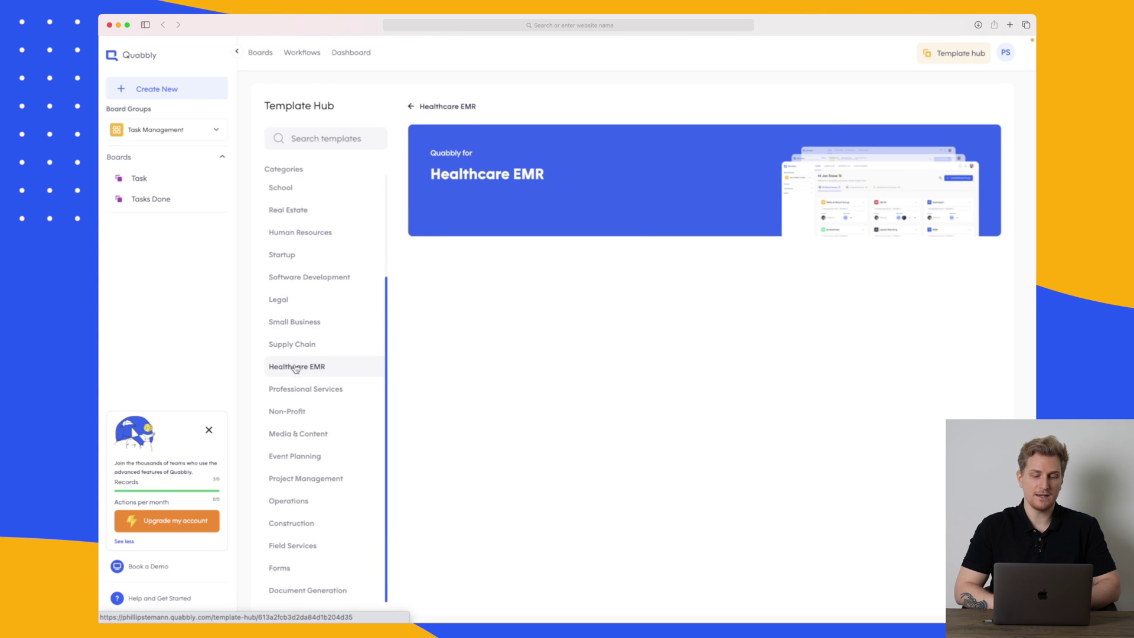
Switch from Recommended to All templates and open the Podcast Editorial Calendar template's details
{"action": "scroll", "coordinate": [297, 369], "scroll_direction": "up", "scroll_amount": 3}
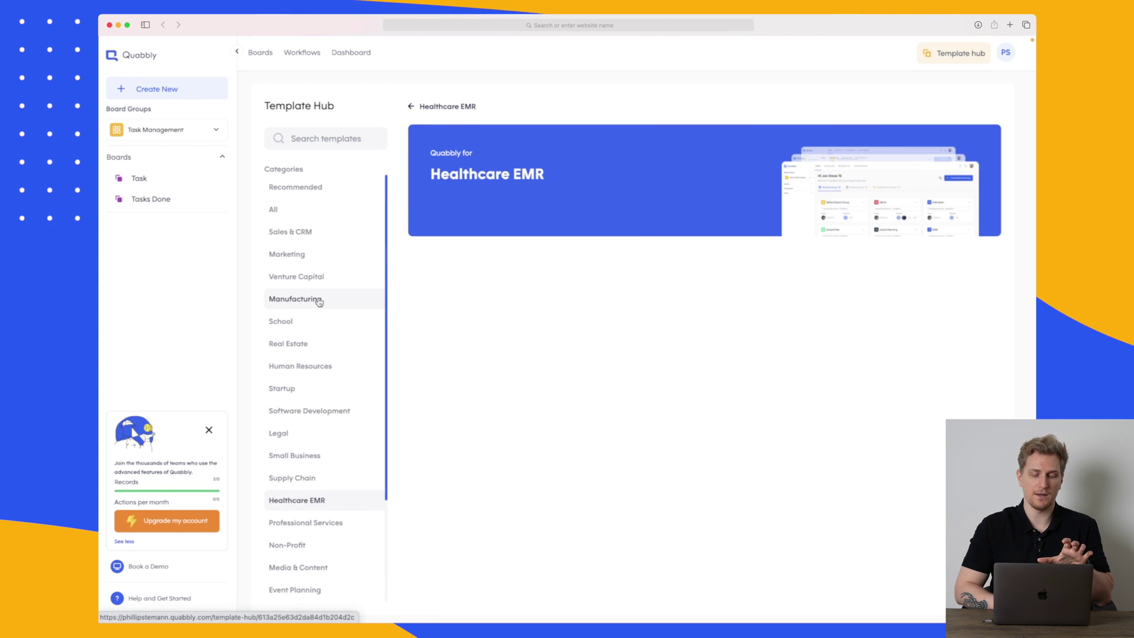
{"action": "left_click", "coordinate": [306, 191]}
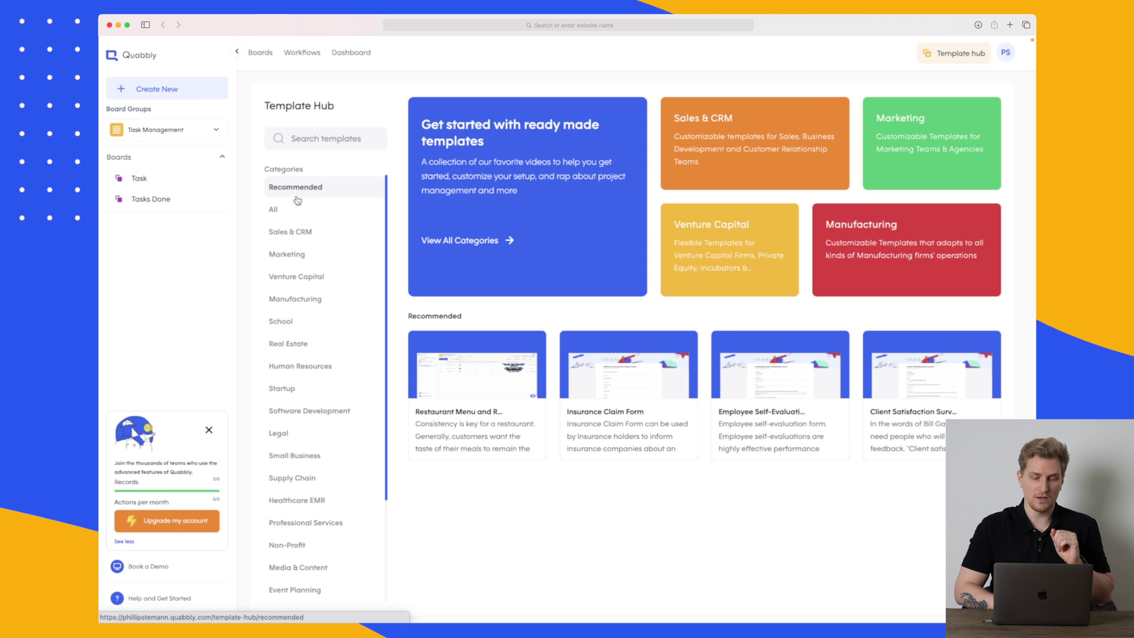
{"action": "left_click", "coordinate": [296, 202]}
{"action": "scroll", "coordinate": [688, 378], "scroll_direction": "down", "scroll_amount": 2}
{"action": "scroll", "coordinate": [692, 365], "scroll_direction": "down", "scroll_amount": 15}
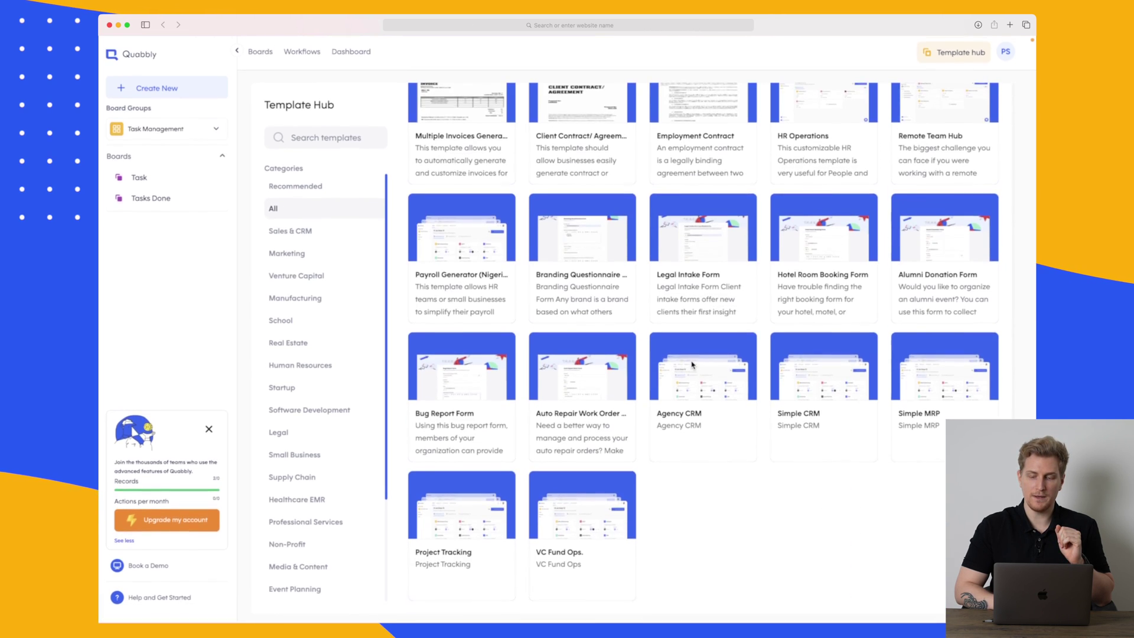
{"action": "scroll", "coordinate": [692, 365], "scroll_direction": "up", "scroll_amount": 3}
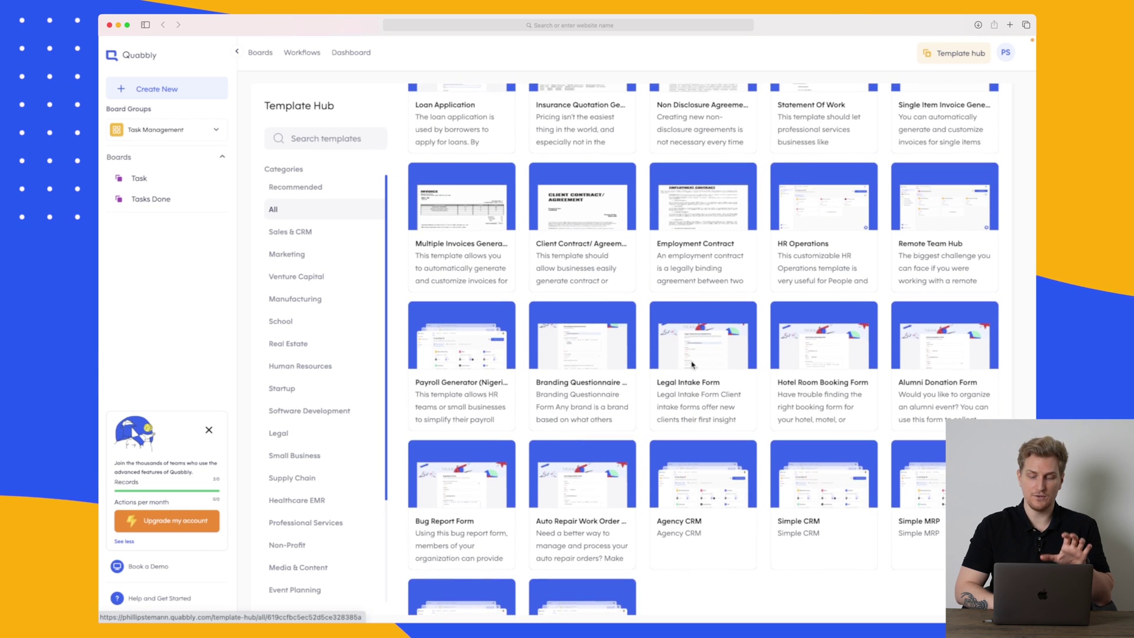
{"action": "scroll", "coordinate": [692, 364], "scroll_direction": "up", "scroll_amount": 3}
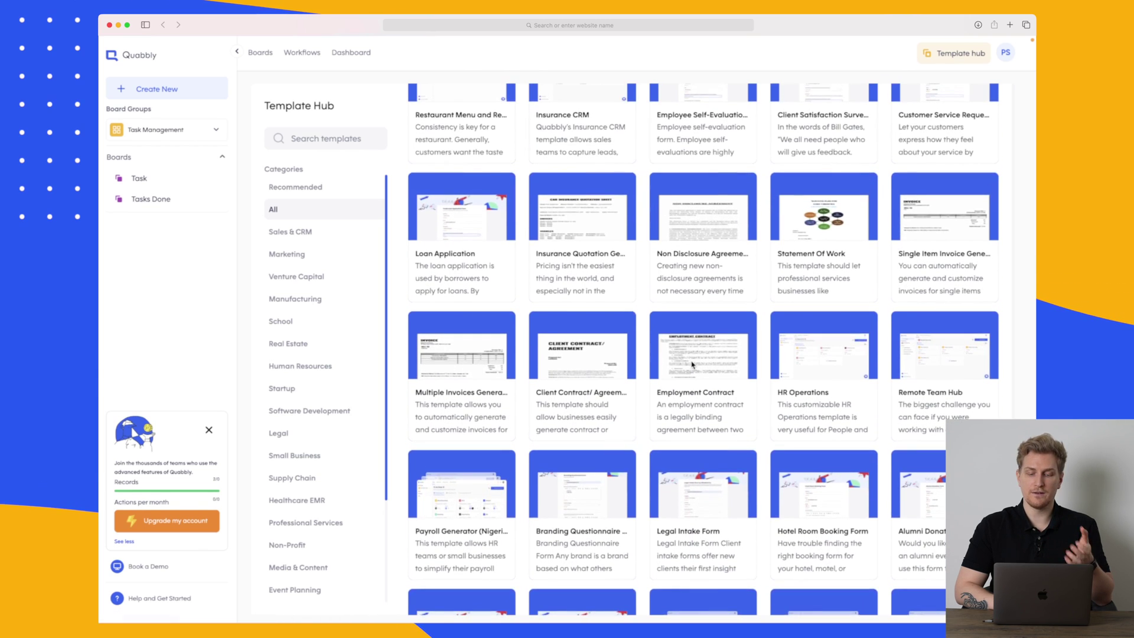
{"action": "scroll", "coordinate": [692, 365], "scroll_direction": "up", "scroll_amount": 1}
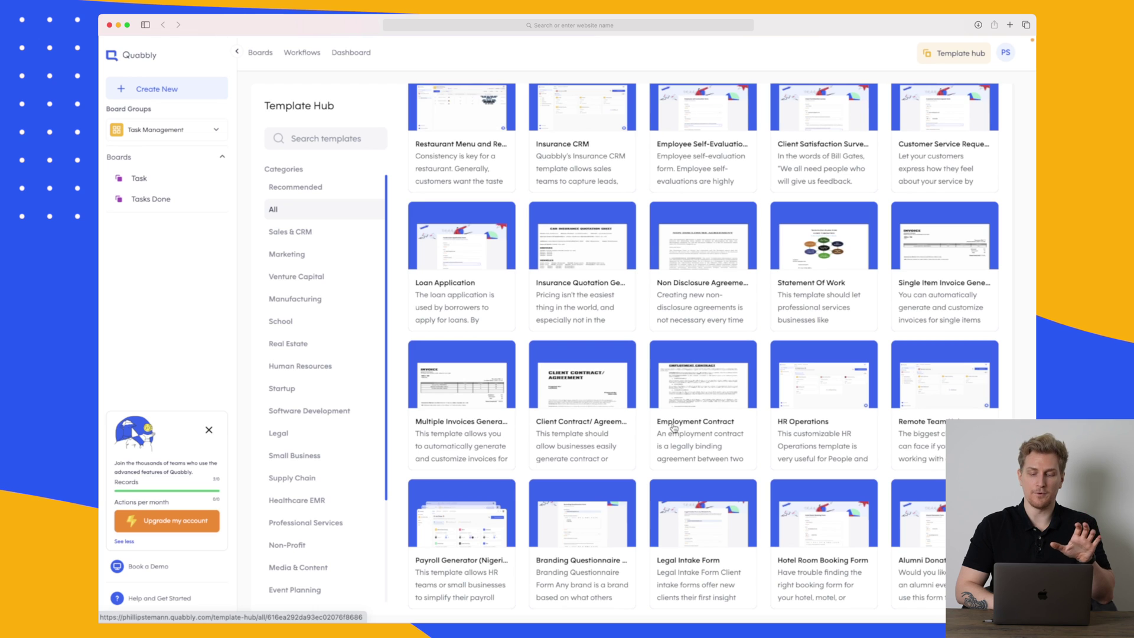
{"action": "scroll", "coordinate": [719, 426], "scroll_direction": "up", "scroll_amount": 5}
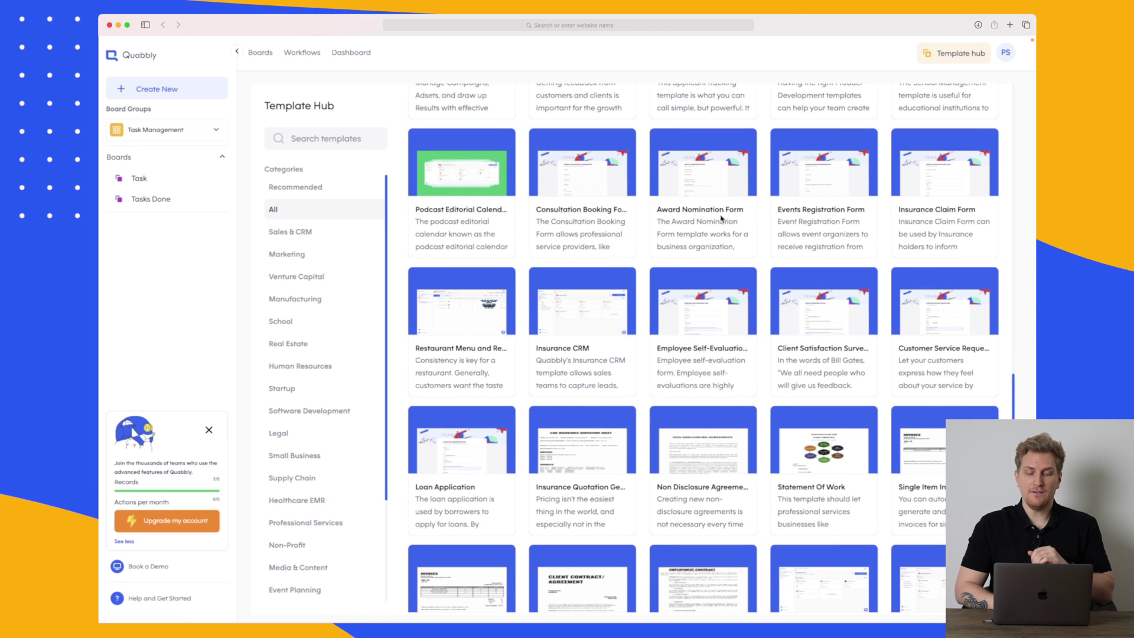
{"action": "scroll", "coordinate": [720, 218], "scroll_direction": "up", "scroll_amount": 3}
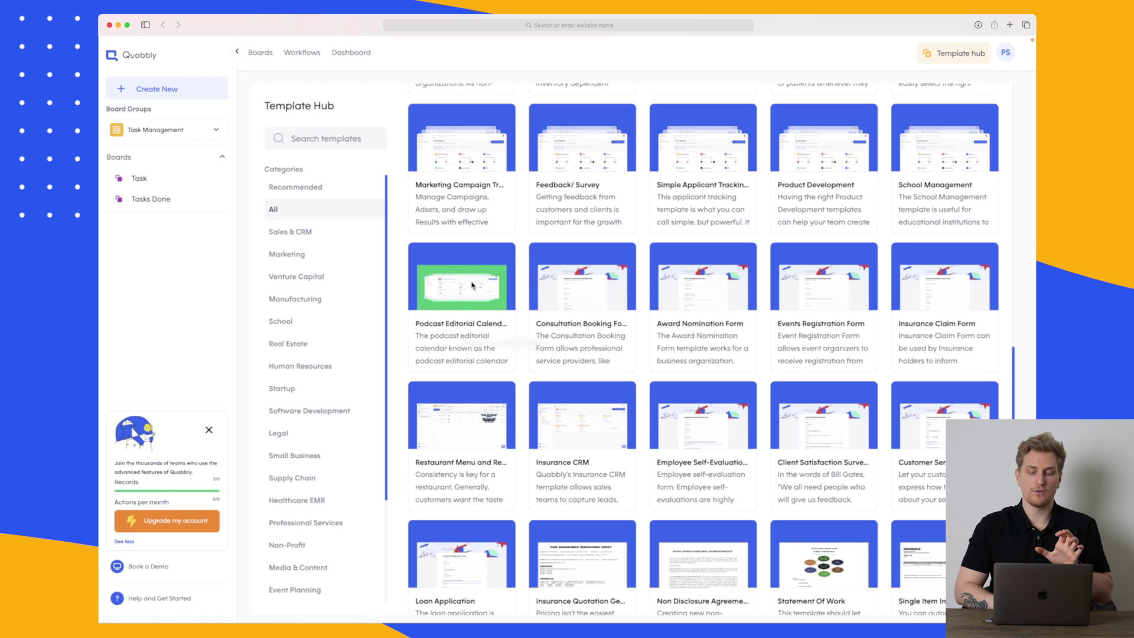
{"action": "left_click", "coordinate": [468, 327]}
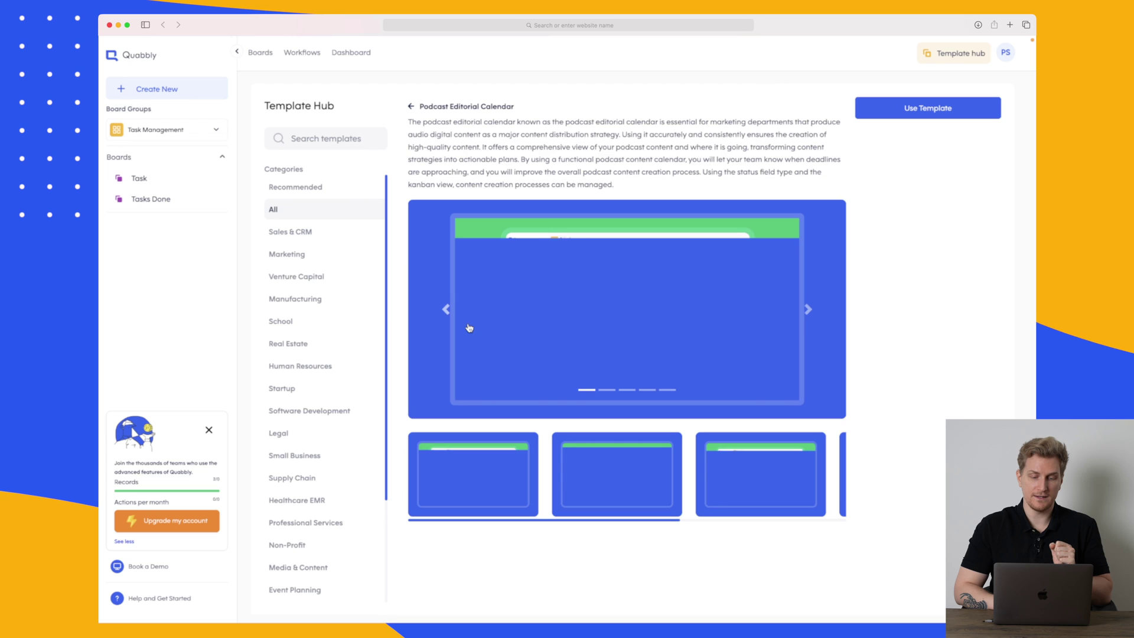
Activate the Podcast Editorial Calendar template and open its new five-board group
{"action": "left_click", "coordinate": [935, 108]}
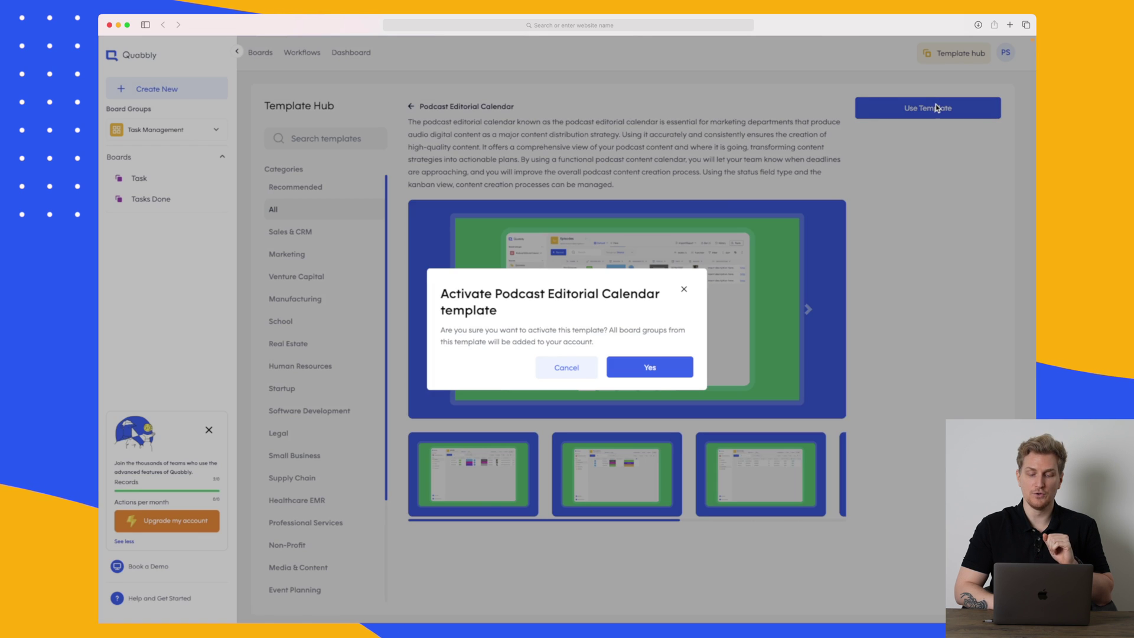
{"action": "left_click", "coordinate": [668, 367]}
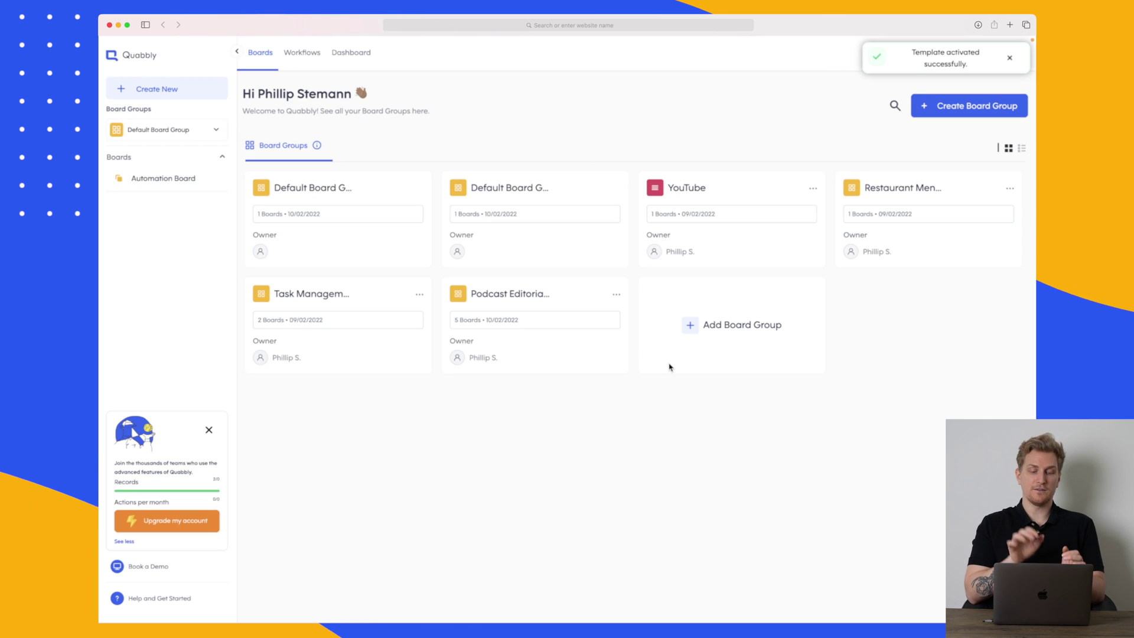
{"action": "left_click", "coordinate": [496, 295]}
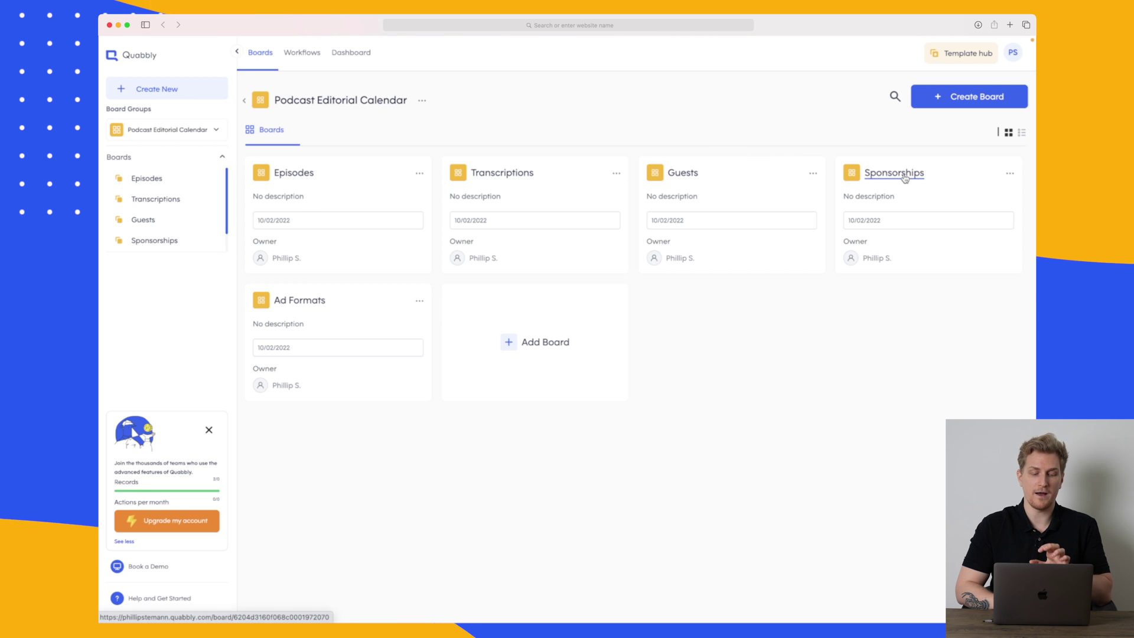
Open the Episodes board and scan across its columns
{"action": "left_click", "coordinate": [300, 176]}
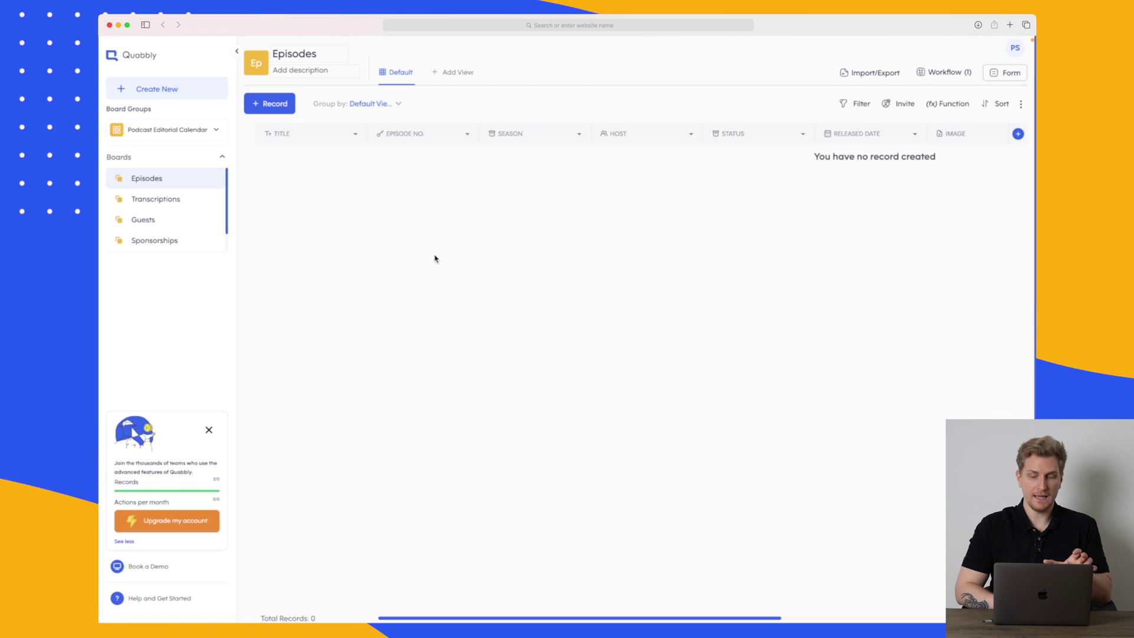
{"action": "scroll", "coordinate": [797, 159], "scroll_direction": "right", "scroll_amount": 10}
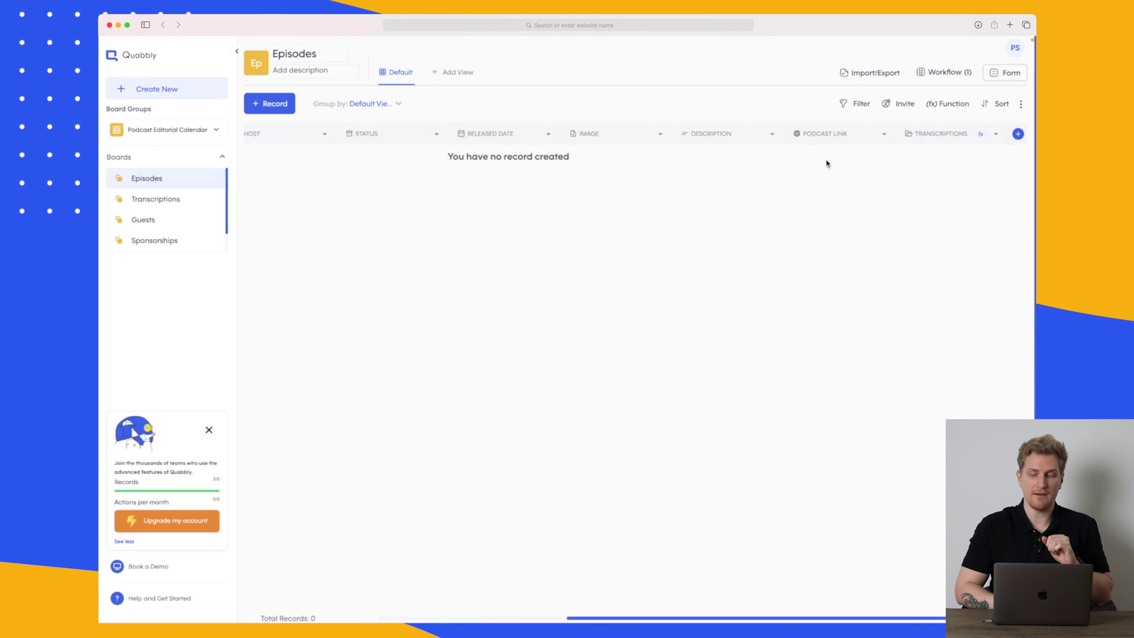
{"action": "scroll", "coordinate": [827, 164], "scroll_direction": "left", "scroll_amount": 10}
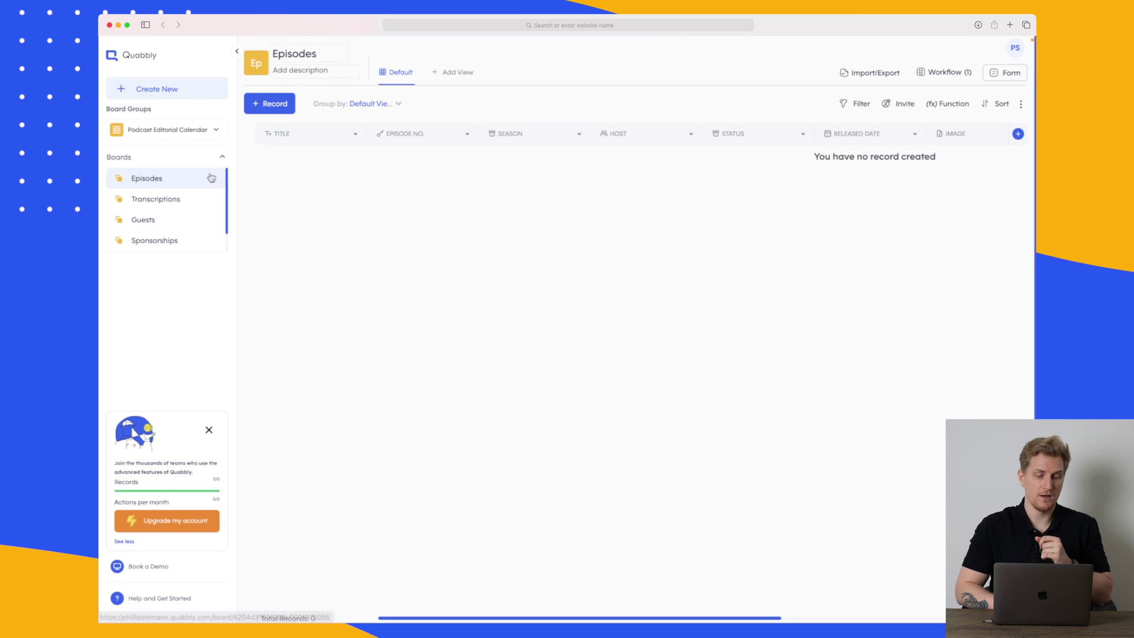
View the Transcriptions, Guests, Sponsorships and Ad Formats boards, then collapse the upgrade promo card
{"action": "left_click", "coordinate": [151, 199]}
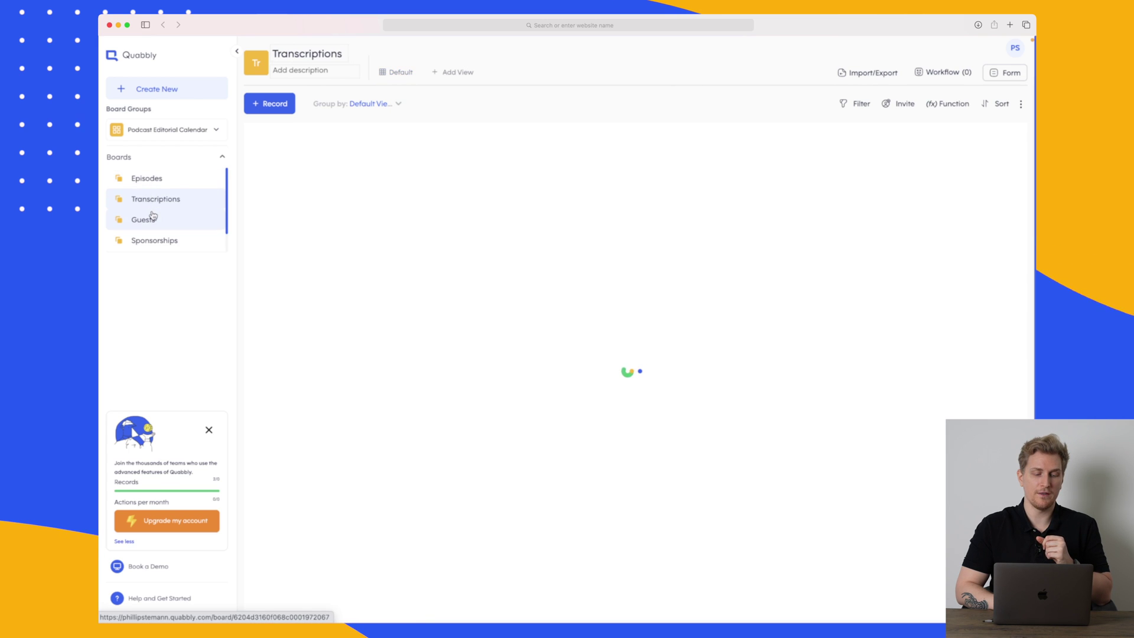
{"action": "left_click", "coordinate": [152, 218]}
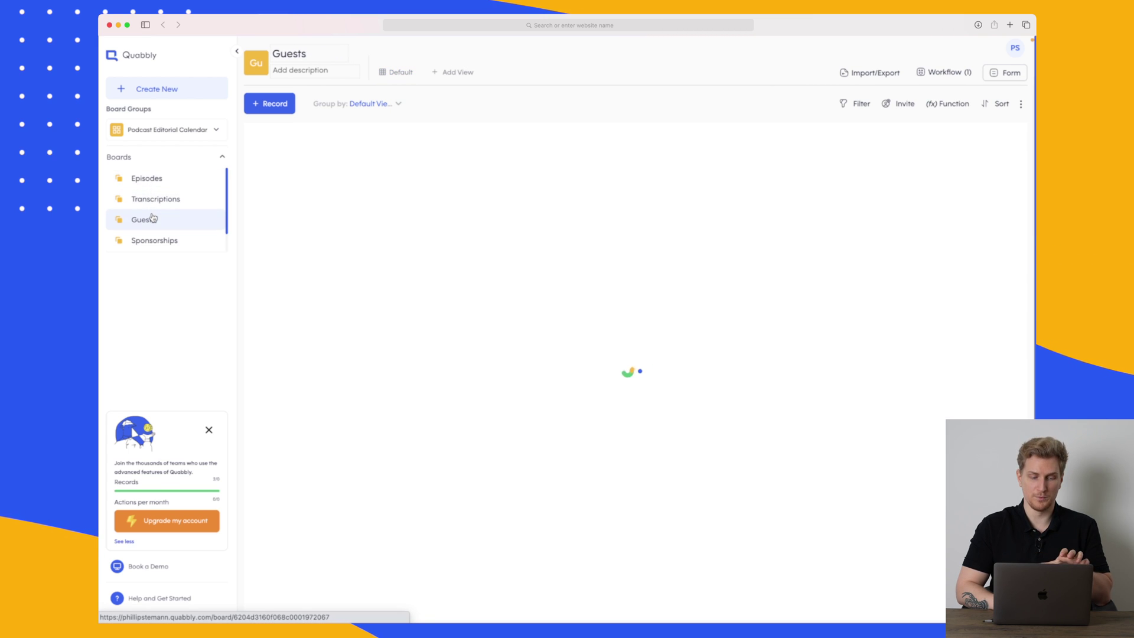
{"action": "left_click", "coordinate": [157, 243]}
{"action": "scroll", "coordinate": [157, 244], "scroll_direction": "down", "scroll_amount": 1}
{"action": "left_click", "coordinate": [162, 246]}
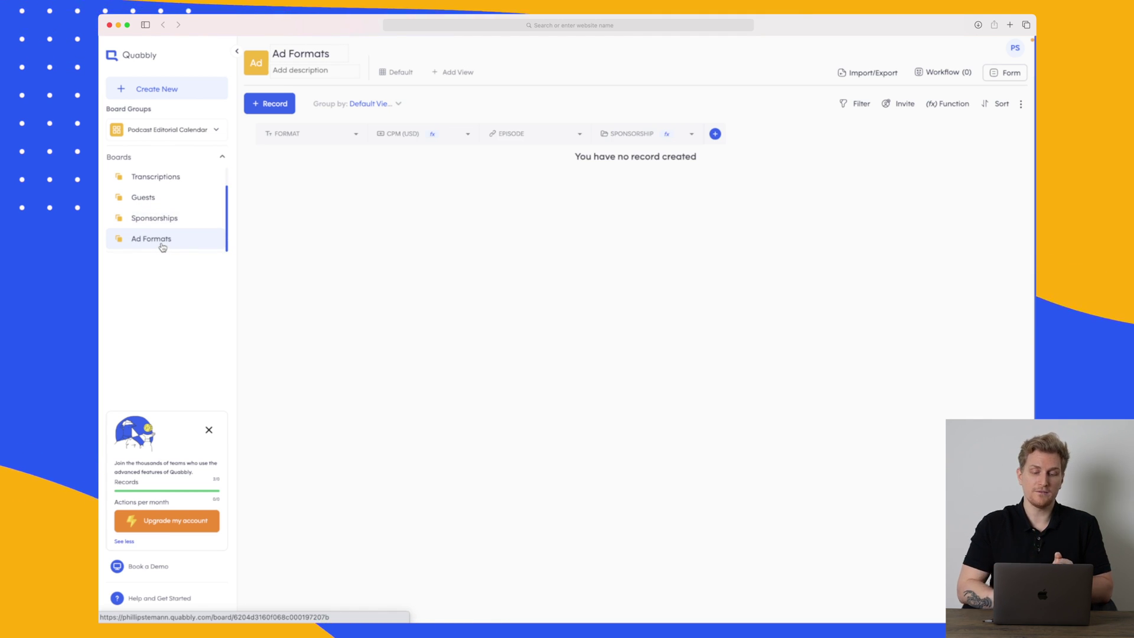
{"action": "left_click", "coordinate": [209, 430]}
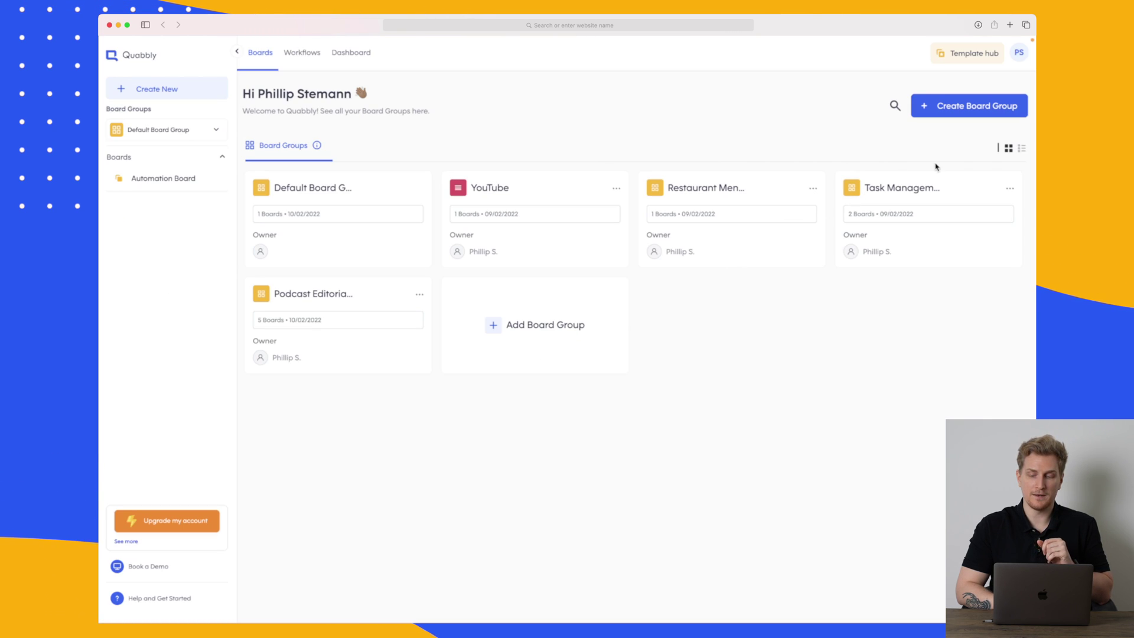
Open the Task board's existing workflows and the Create record in Trello row's options menu
{"action": "left_click", "coordinate": [916, 189]}
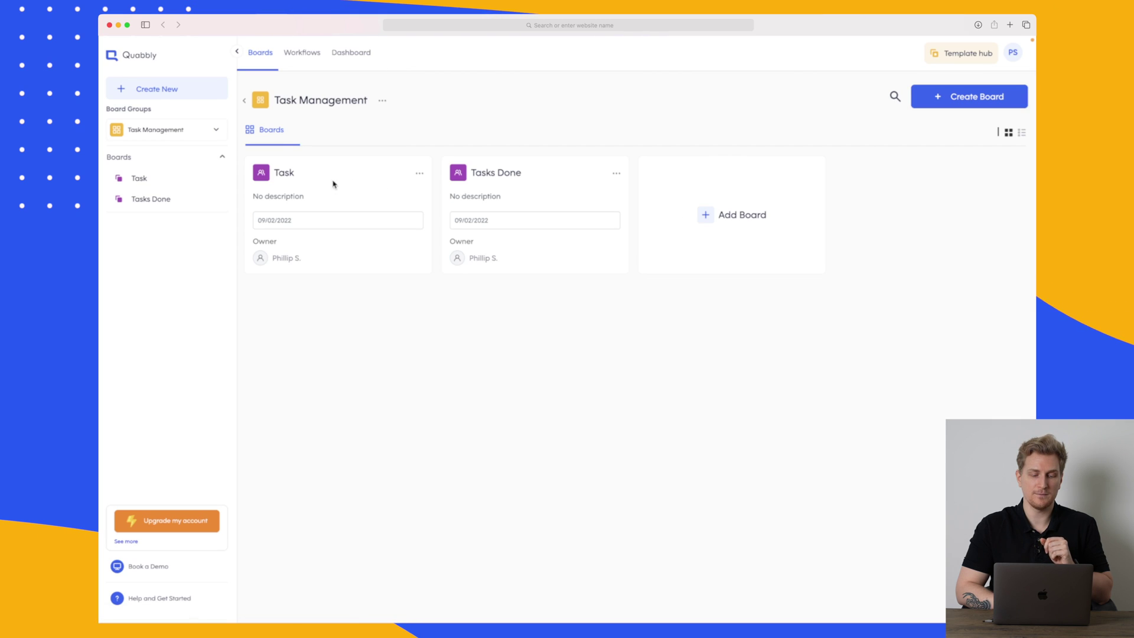
{"action": "left_click", "coordinate": [284, 173]}
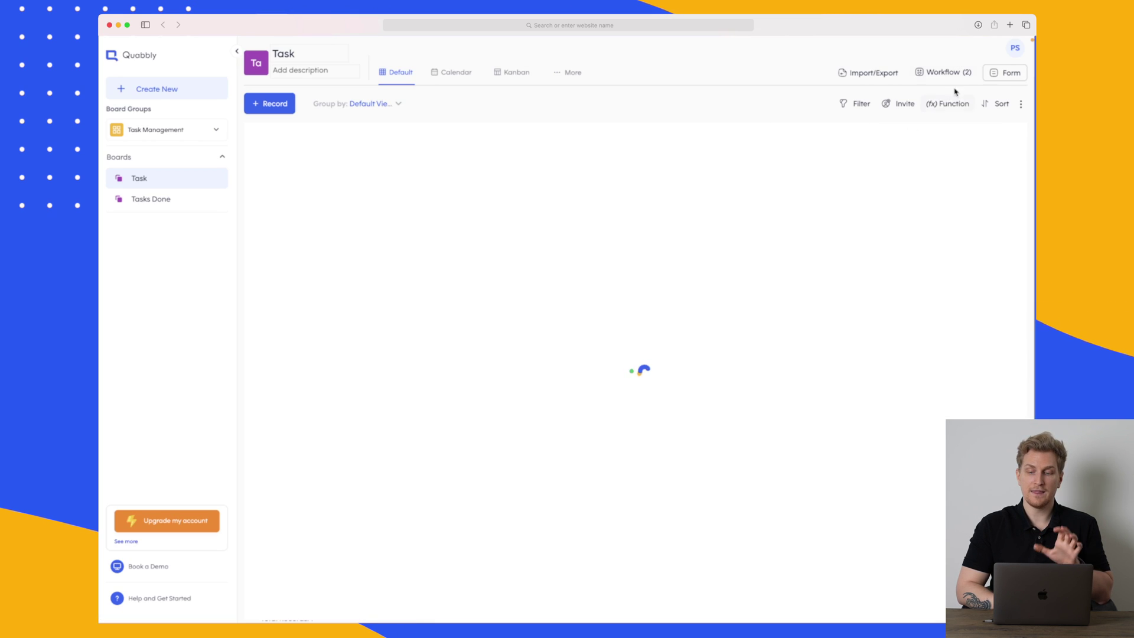
{"action": "left_click", "coordinate": [958, 77]}
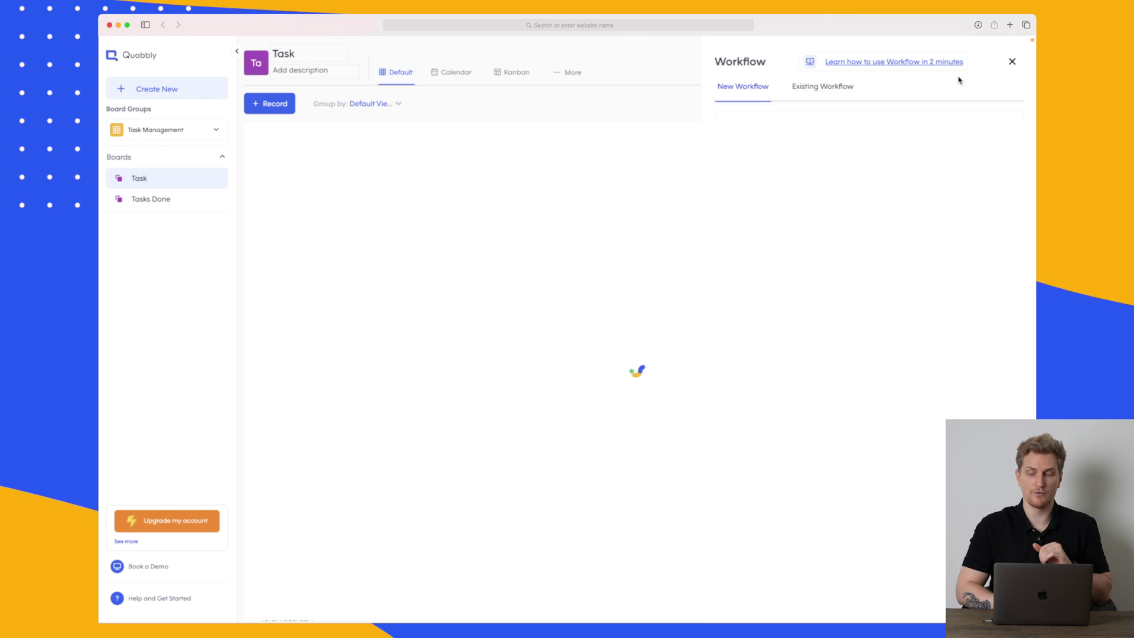
{"action": "left_click", "coordinate": [812, 88]}
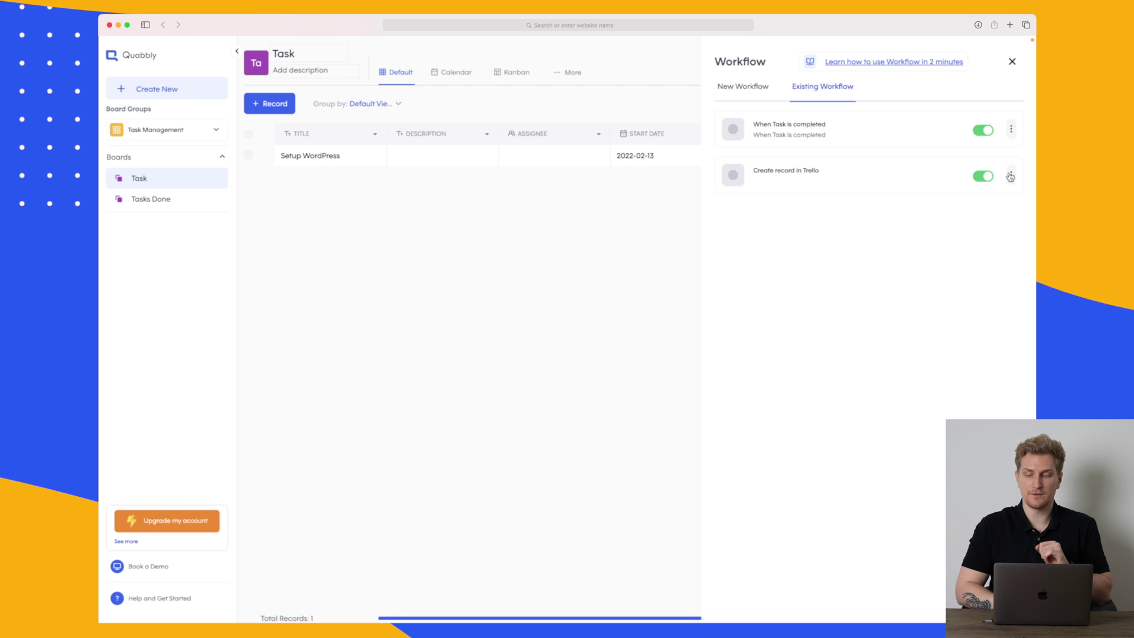
{"action": "left_click", "coordinate": [1011, 176]}
Edit the Create record in Trello workflow and confirm saving it with Update
{"action": "left_click", "coordinate": [978, 204]}
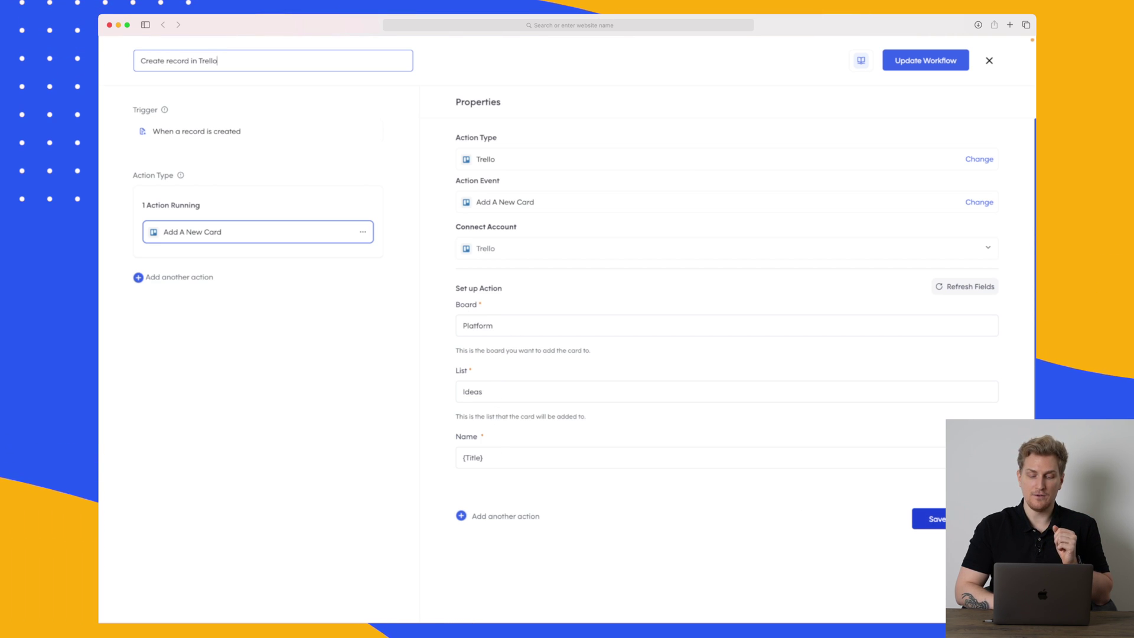
{"action": "left_click", "coordinate": [925, 61]}
{"action": "left_click", "coordinate": [849, 194]}
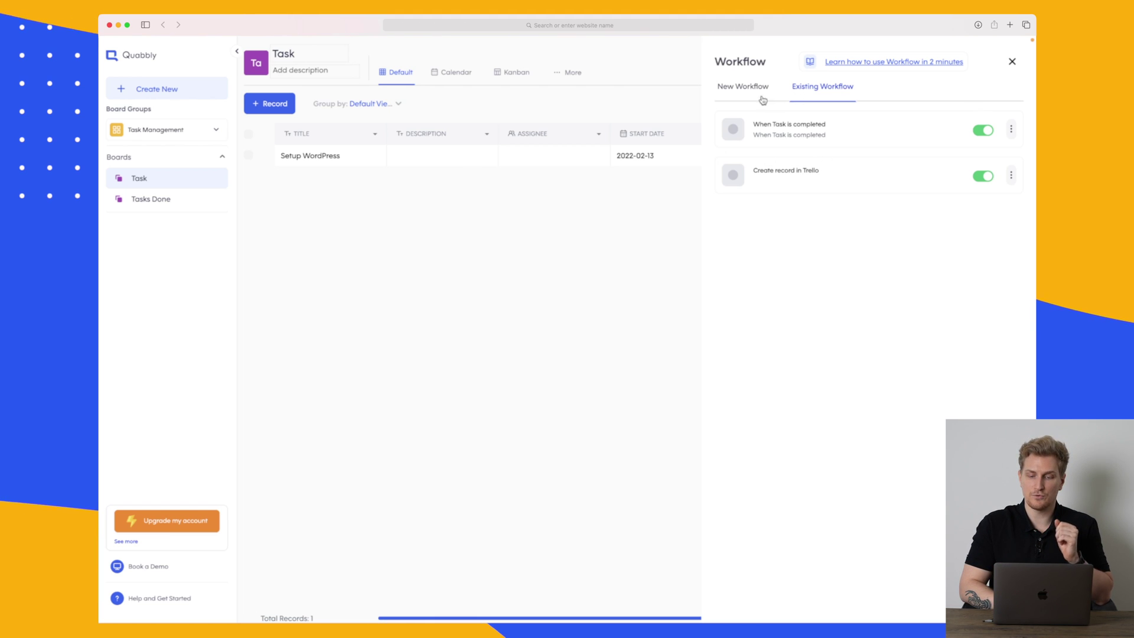
Start a new workflow triggered when a record is updated
{"action": "left_click", "coordinate": [744, 87]}
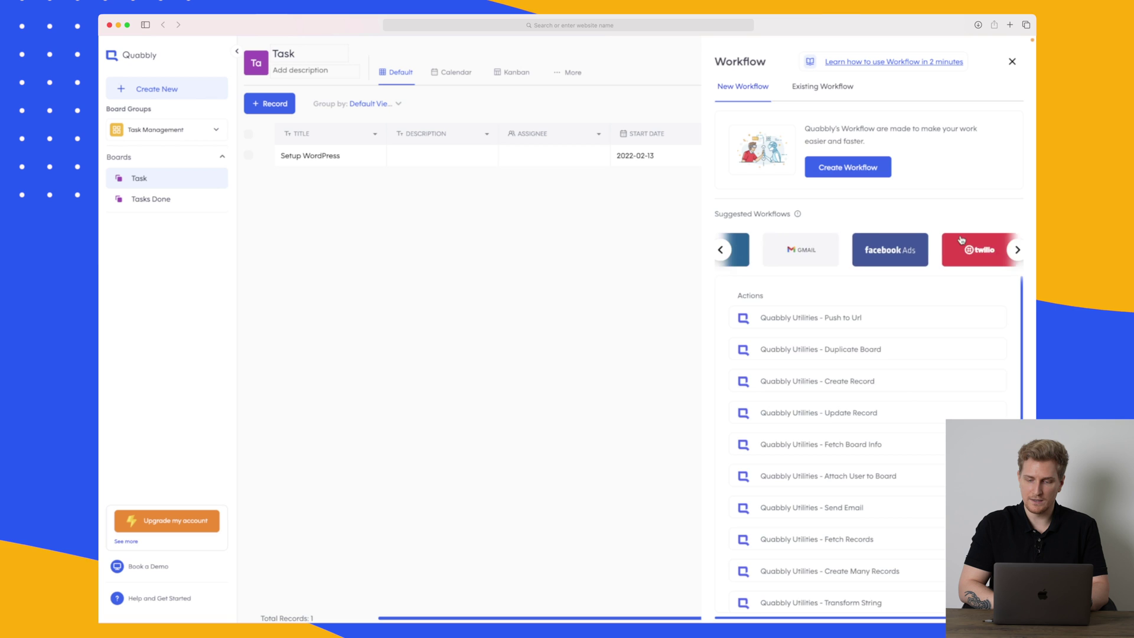
{"action": "left_click", "coordinate": [912, 253]}
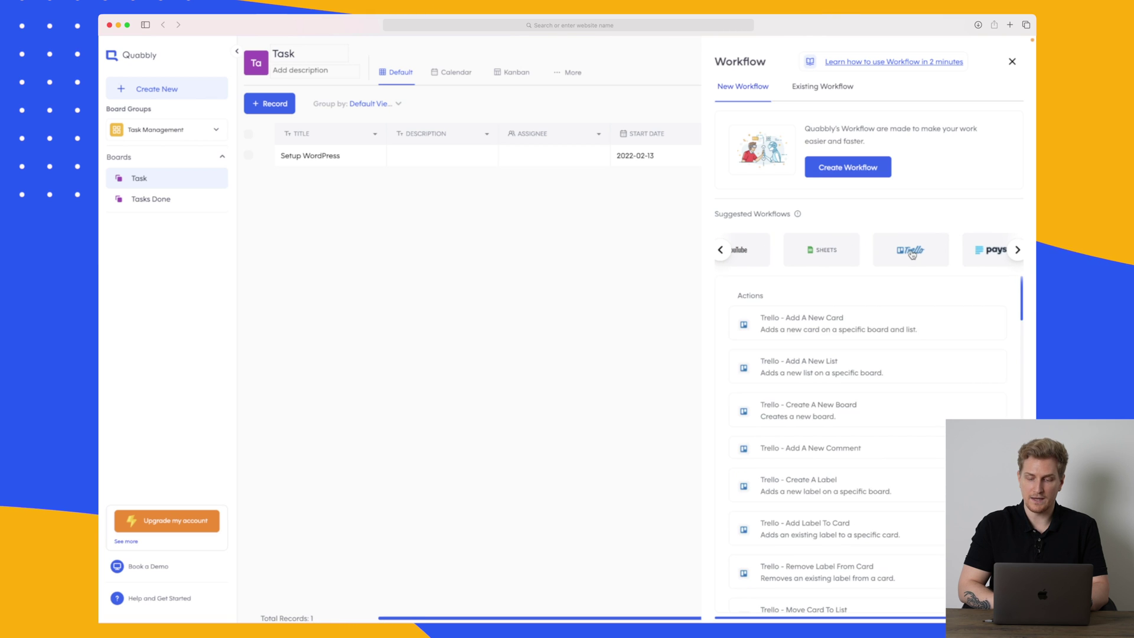
{"action": "left_click", "coordinate": [848, 168]}
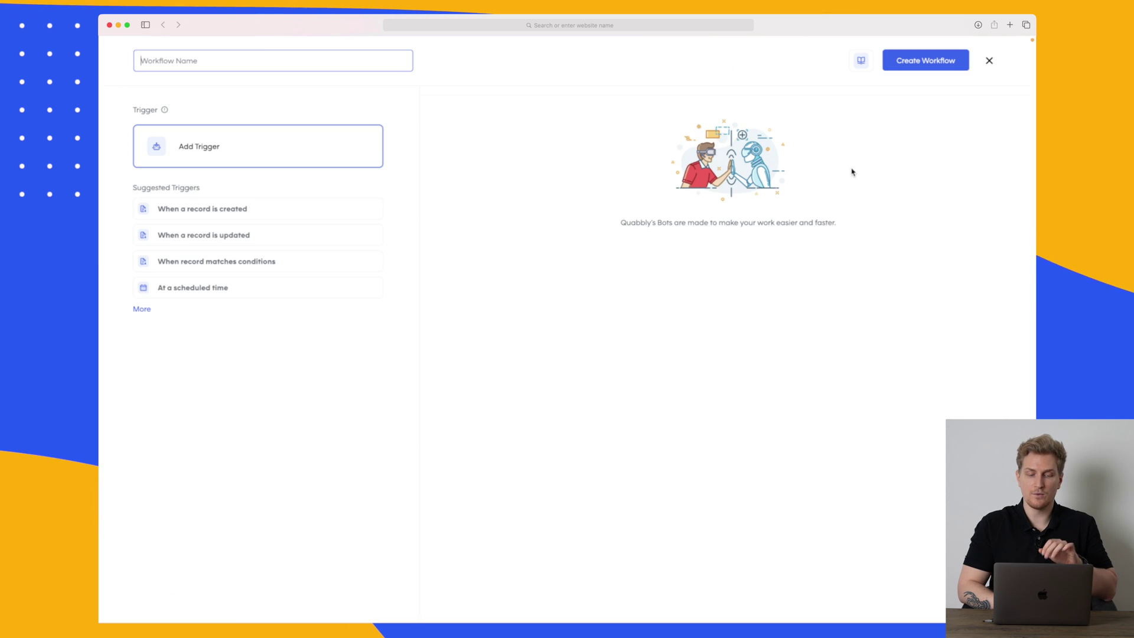
{"action": "left_click", "coordinate": [228, 149]}
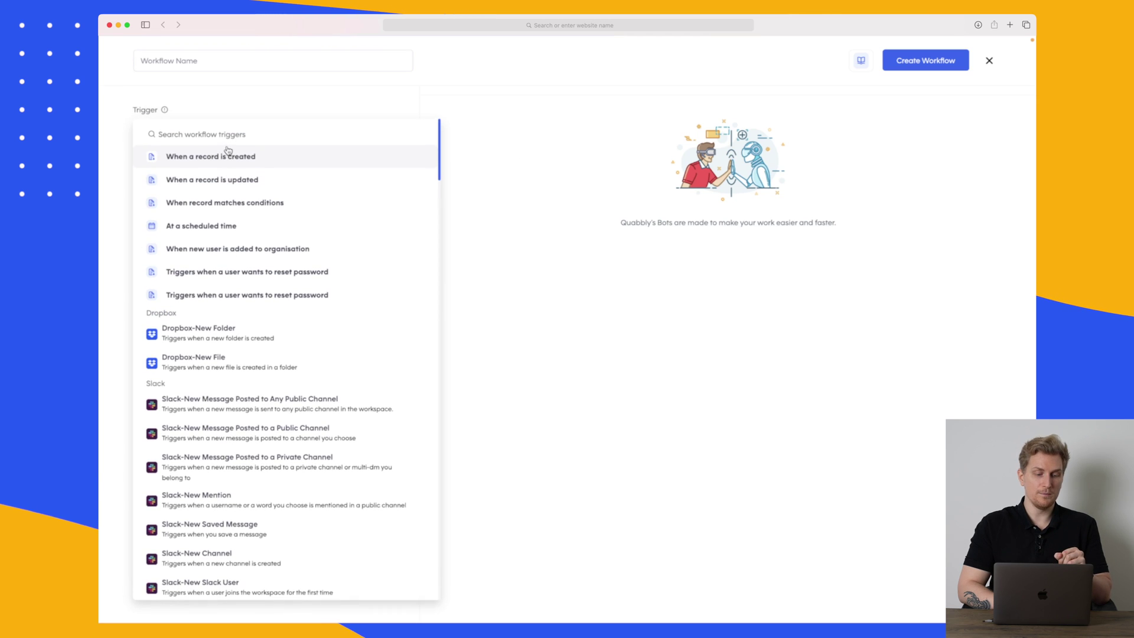
{"action": "left_click", "coordinate": [271, 180]}
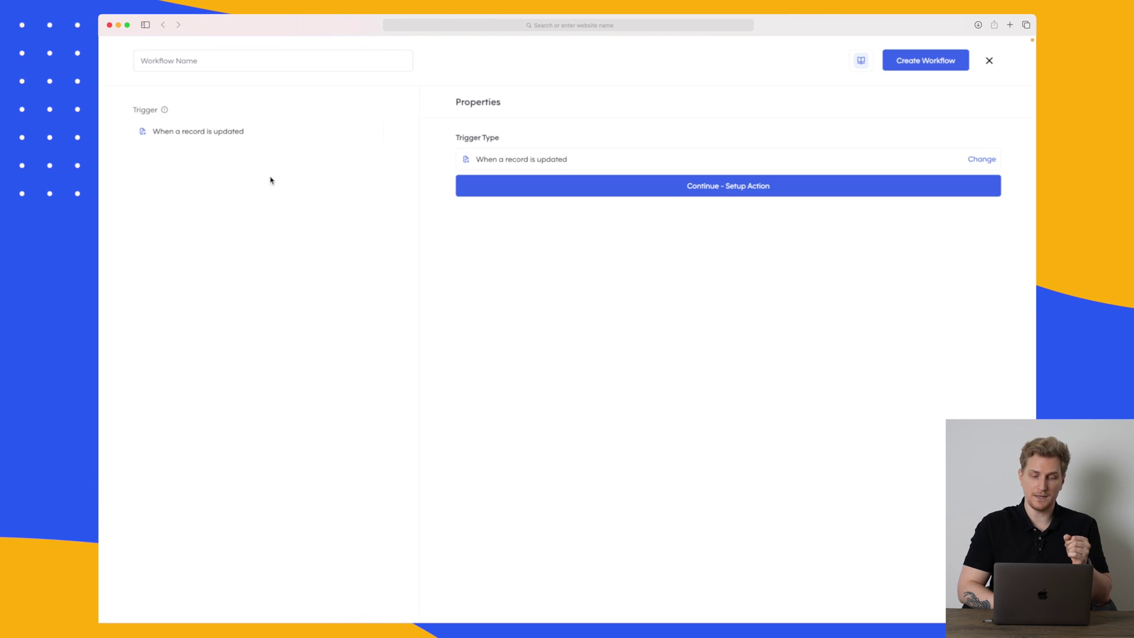
{"action": "left_click", "coordinate": [729, 186]}
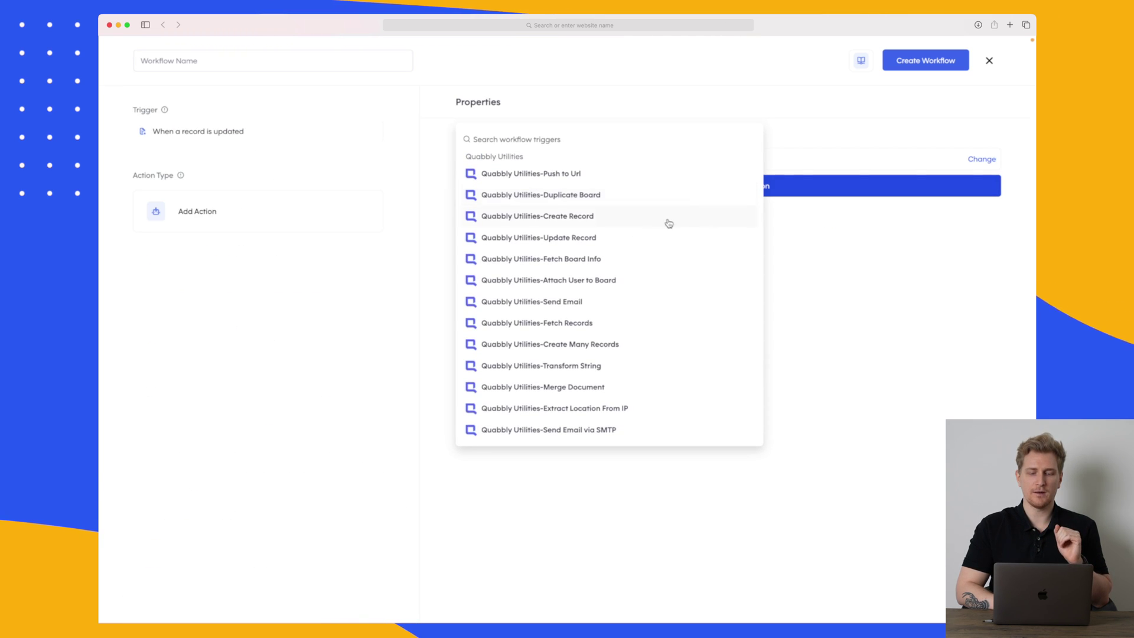
Search 'trell', choose the Trello Move Card To List action, and connect the Trello account
{"action": "left_click", "coordinate": [521, 142]}
{"action": "type", "text": "trello"}
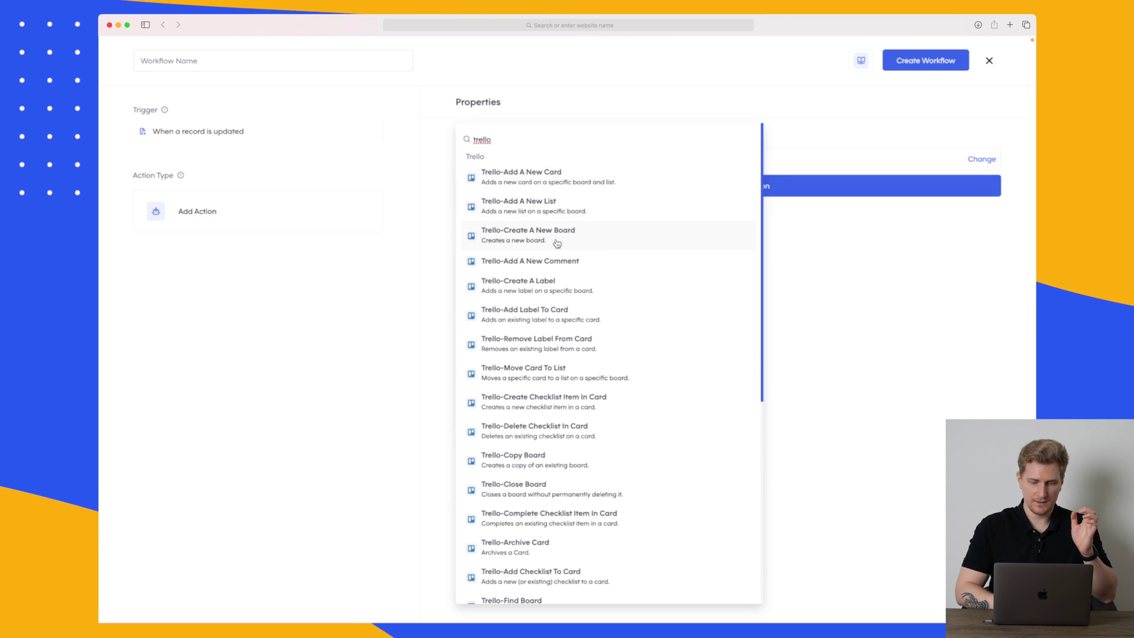
{"action": "left_click", "coordinate": [561, 373]}
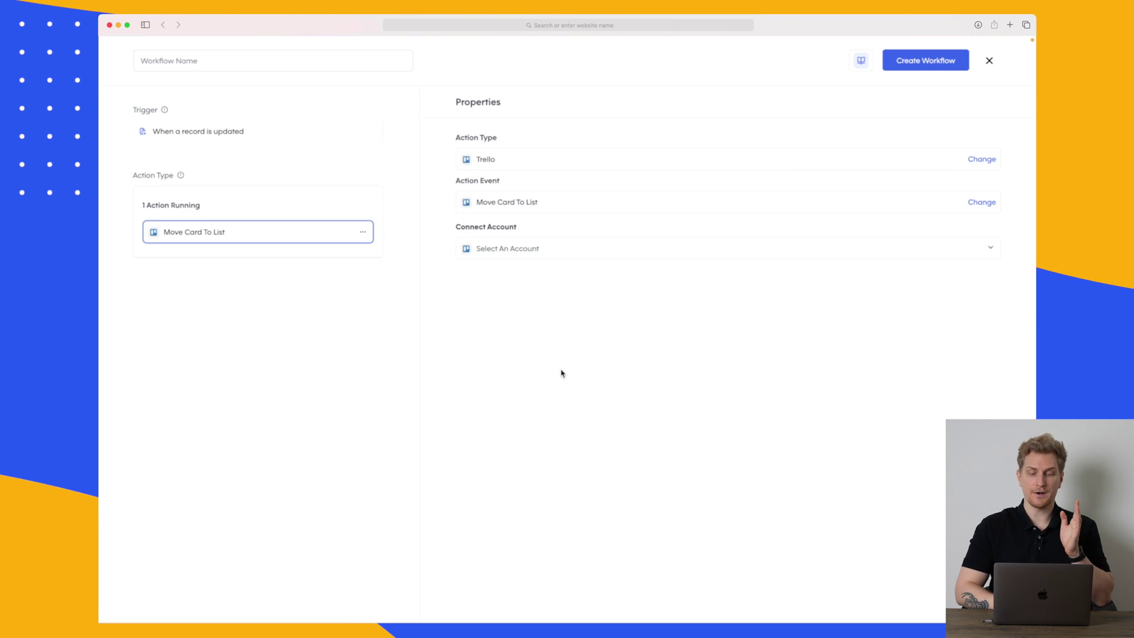
{"action": "left_click", "coordinate": [524, 249]}
{"action": "left_click", "coordinate": [496, 278]}
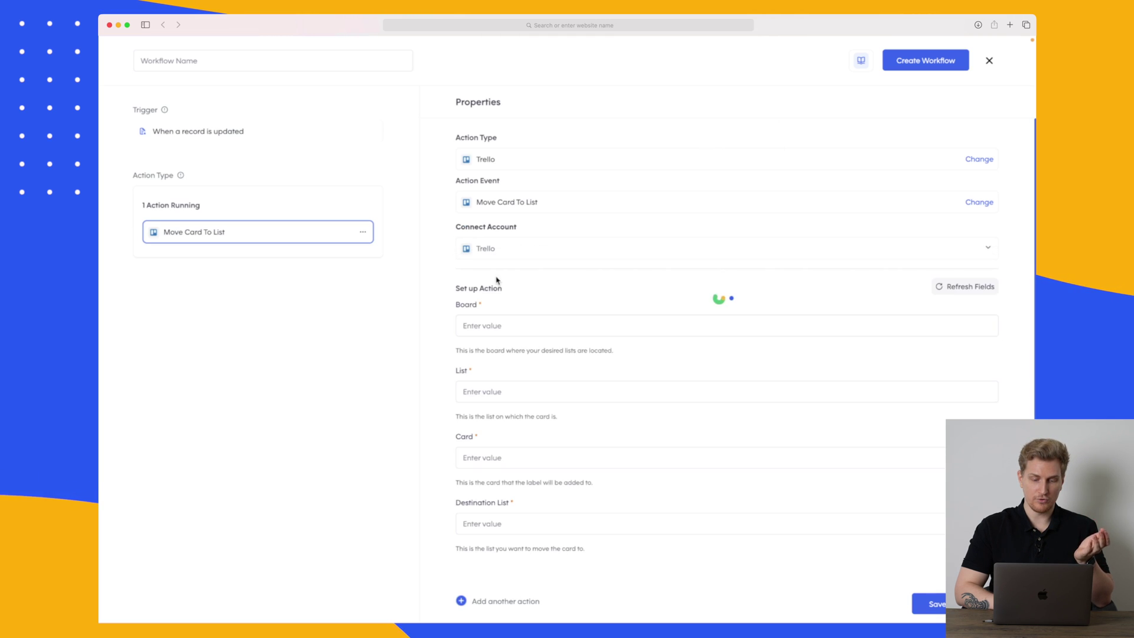
Set the action's board to Platform and list to Backlog, then check the empty Card choices
{"action": "scroll", "coordinate": [544, 357], "scroll_direction": "down", "scroll_amount": 2}
{"action": "left_click", "coordinate": [489, 254]}
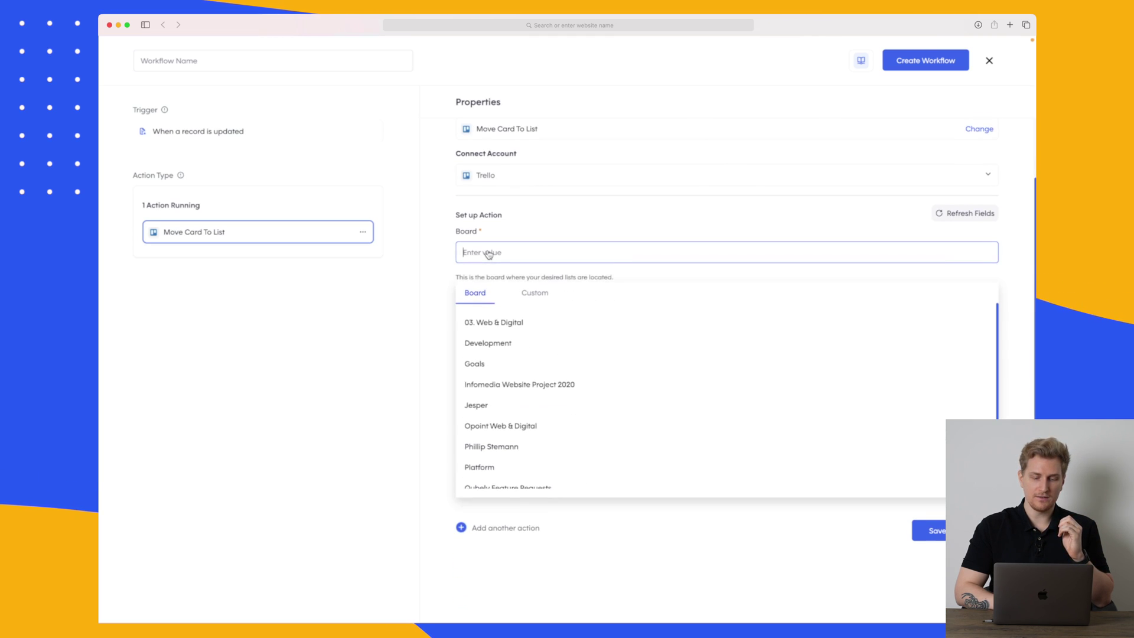
{"action": "scroll", "coordinate": [494, 422], "scroll_direction": "down", "scroll_amount": 1}
{"action": "left_click", "coordinate": [493, 422]}
{"action": "left_click", "coordinate": [488, 319]}
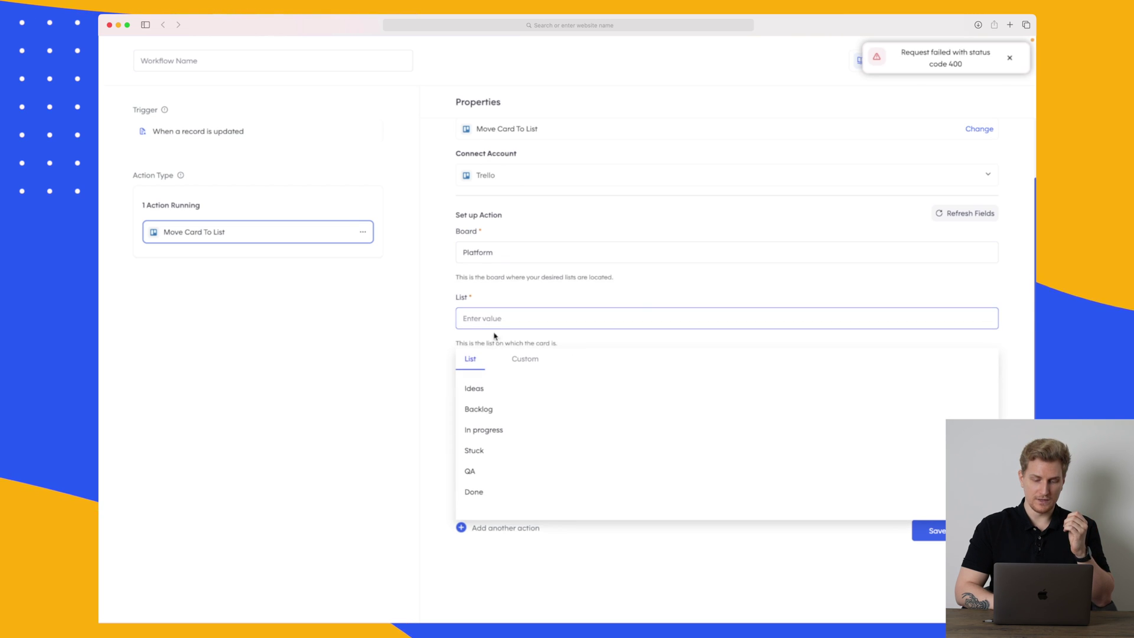
{"action": "left_click", "coordinate": [503, 409]}
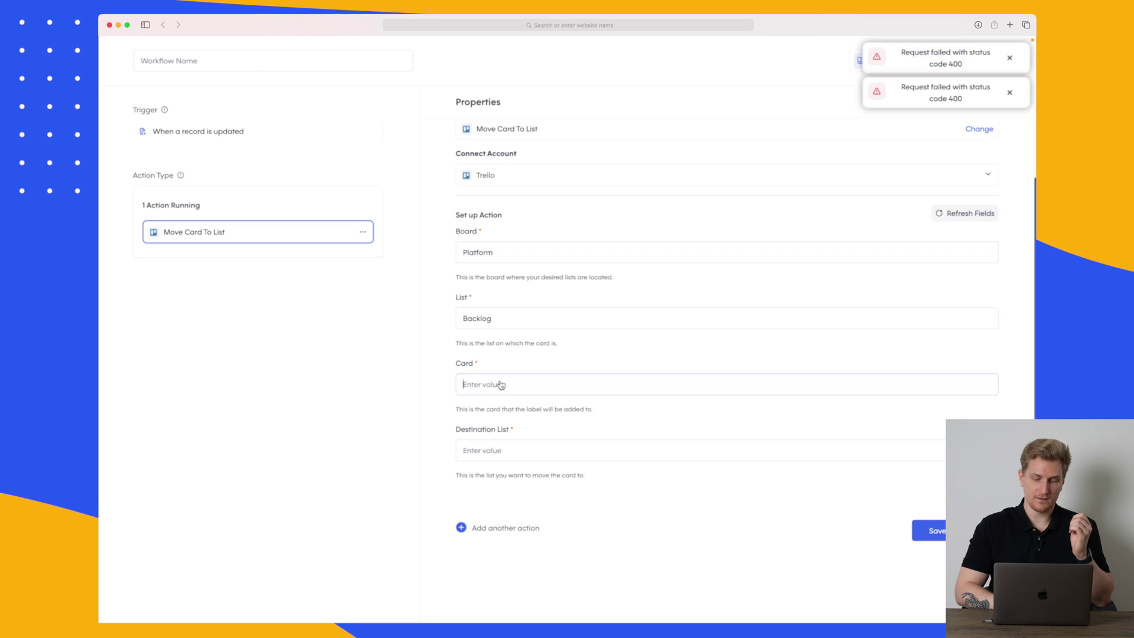
{"action": "left_click", "coordinate": [501, 384]}
{"action": "left_click", "coordinate": [492, 444]}
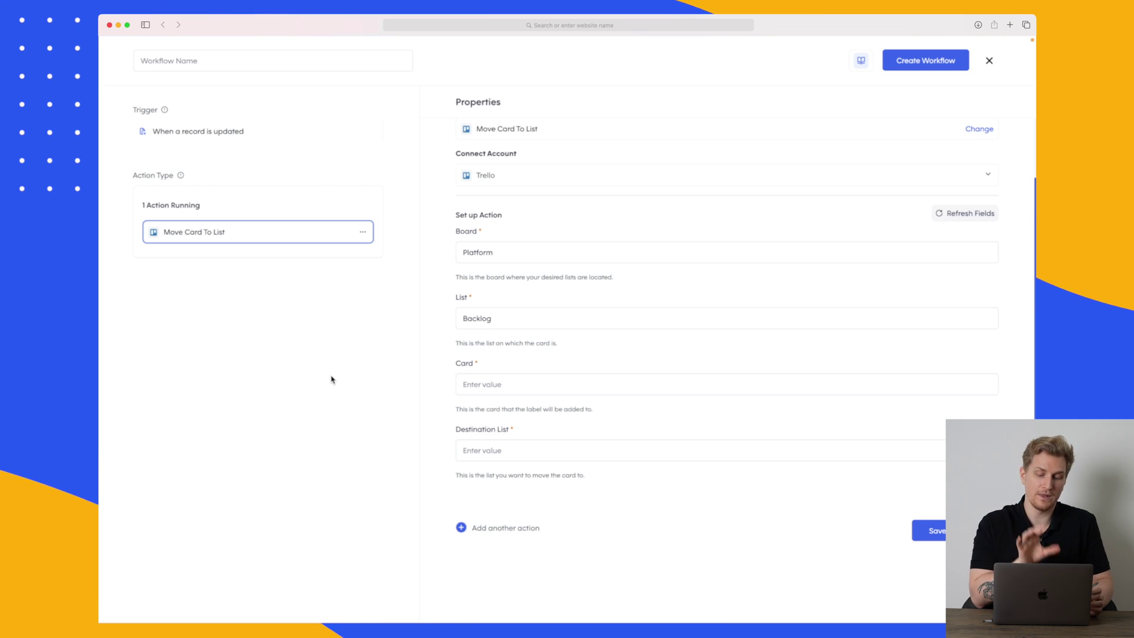
Check the empty Card field again, then close the unfinished Move Card To List workflow editor
{"action": "left_click", "coordinate": [566, 389]}
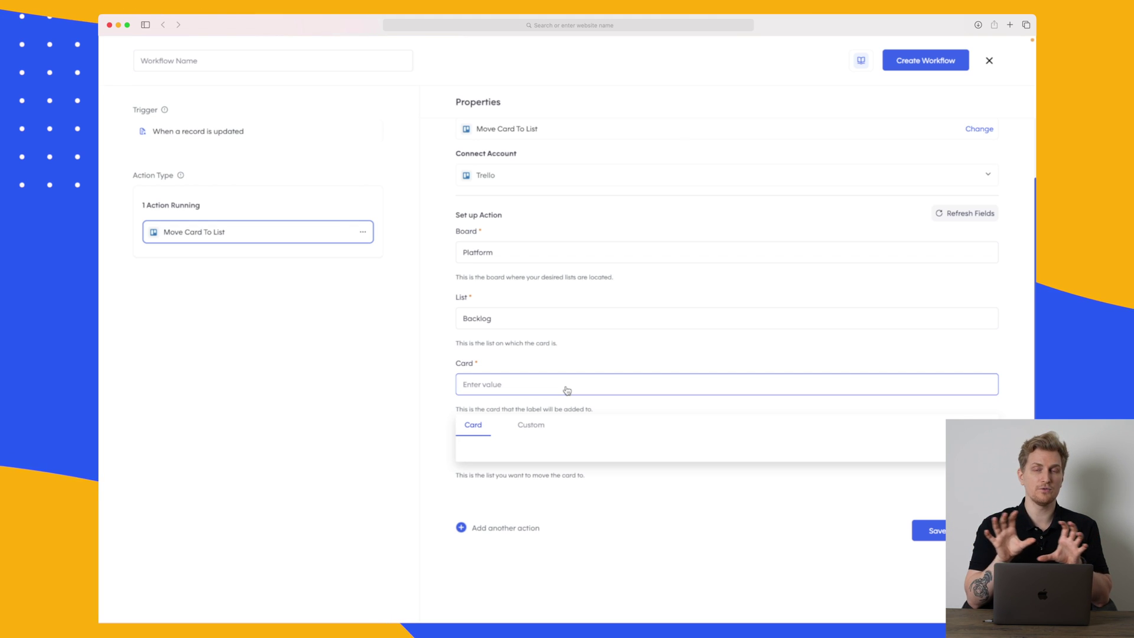
{"action": "left_click", "coordinate": [324, 358]}
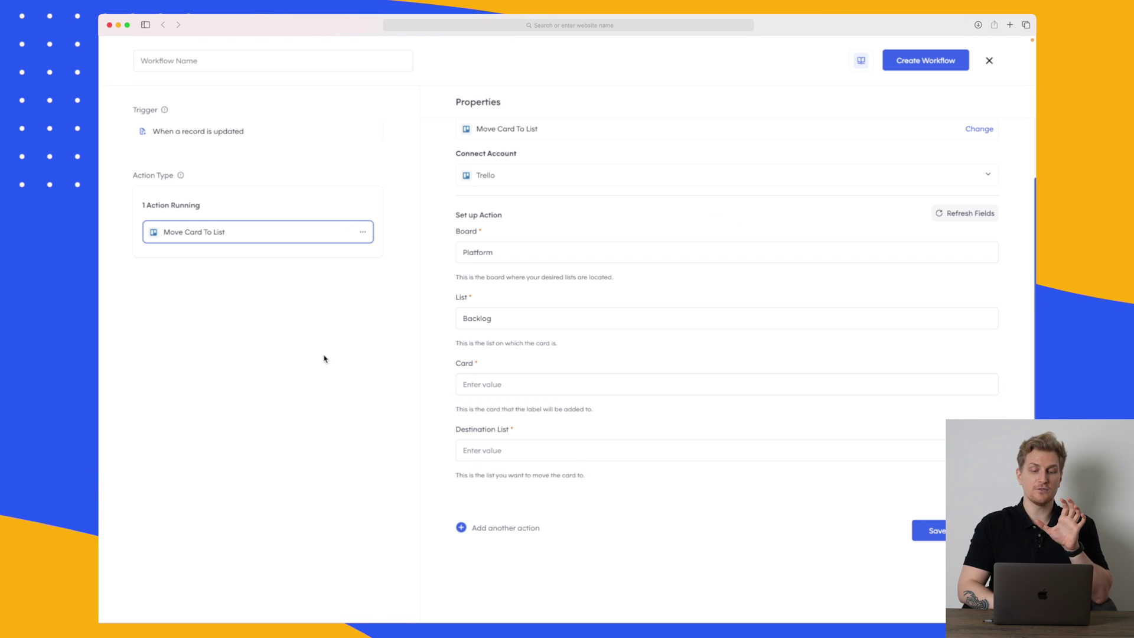
{"action": "left_click", "coordinate": [989, 62]}
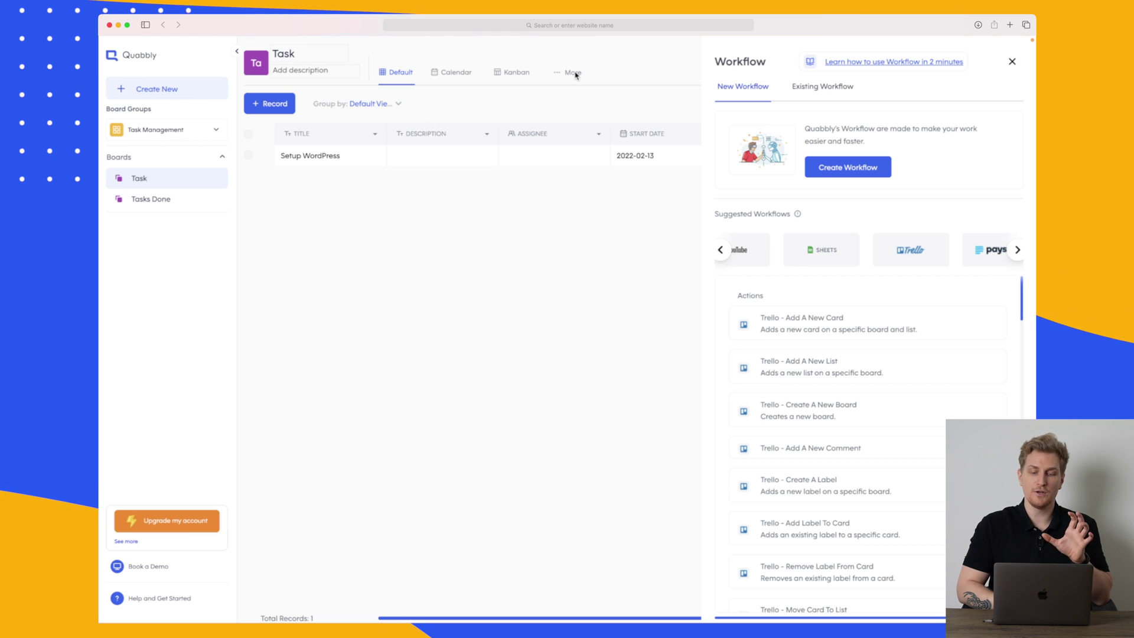
Close the workflows panel and start a Modern-layout form for the Task board with all fields
{"action": "left_click", "coordinate": [1011, 62]}
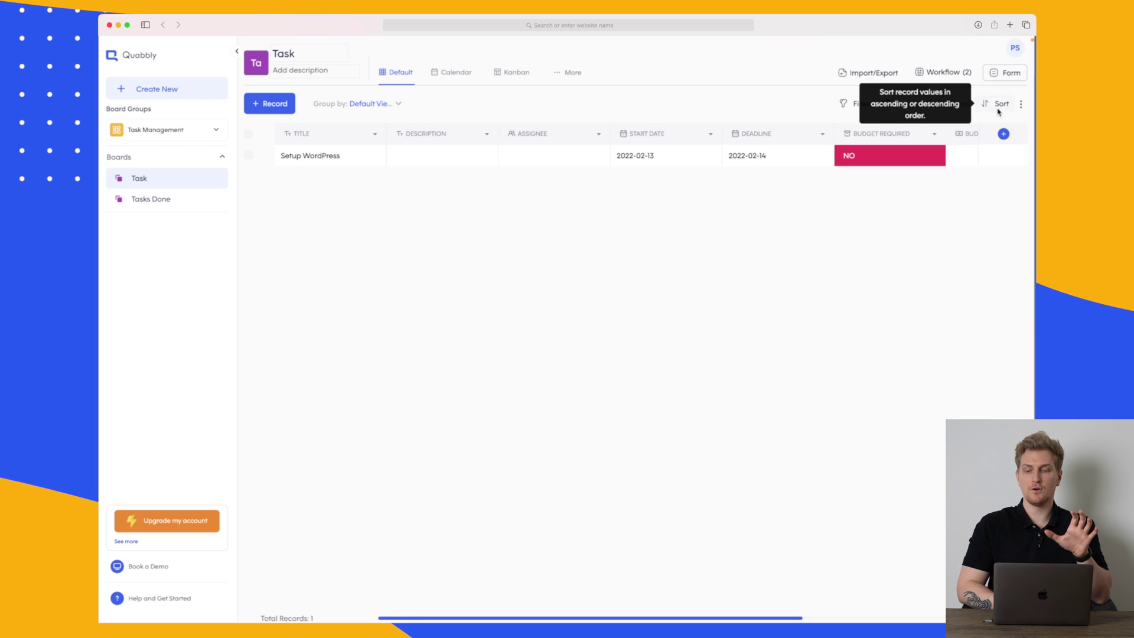
{"action": "left_click", "coordinate": [1007, 74]}
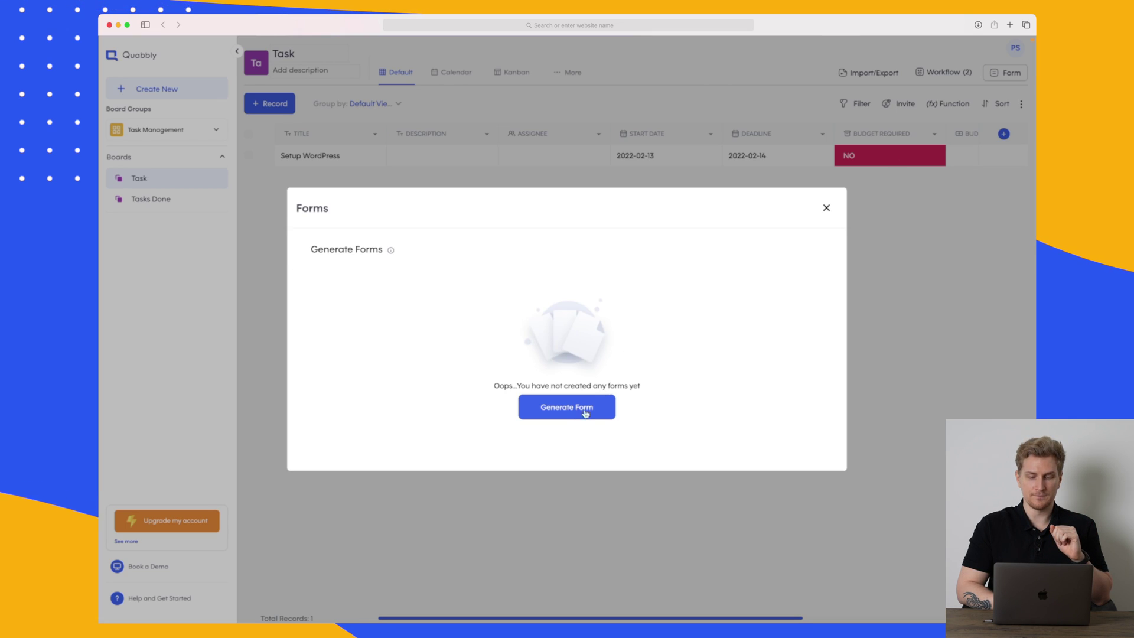
{"action": "left_click", "coordinate": [576, 410]}
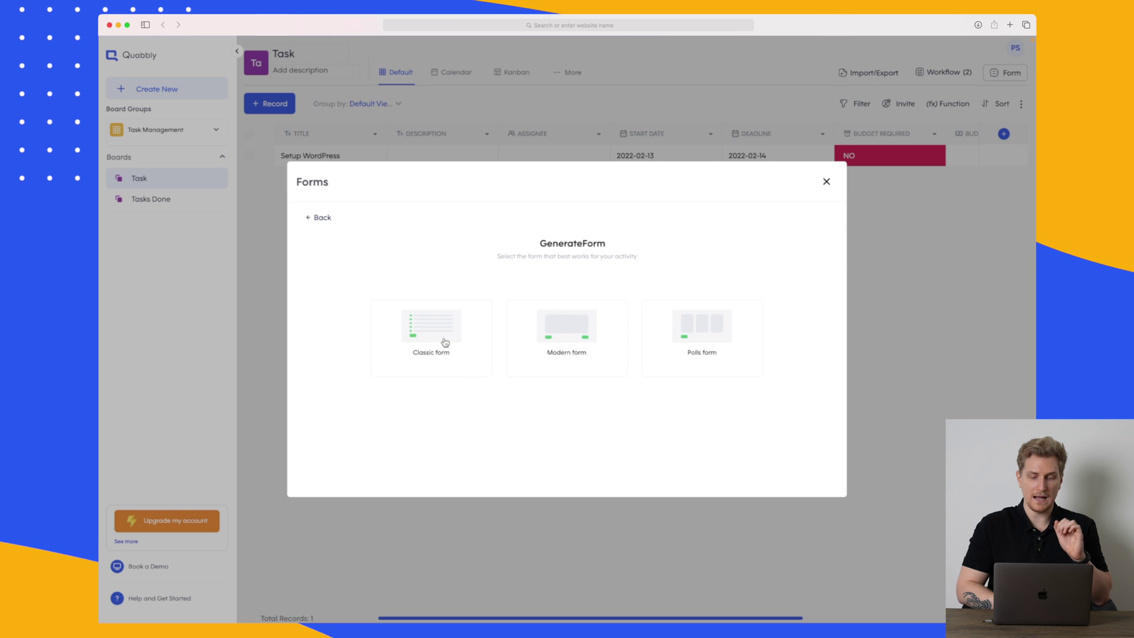
{"action": "left_click", "coordinate": [572, 335]}
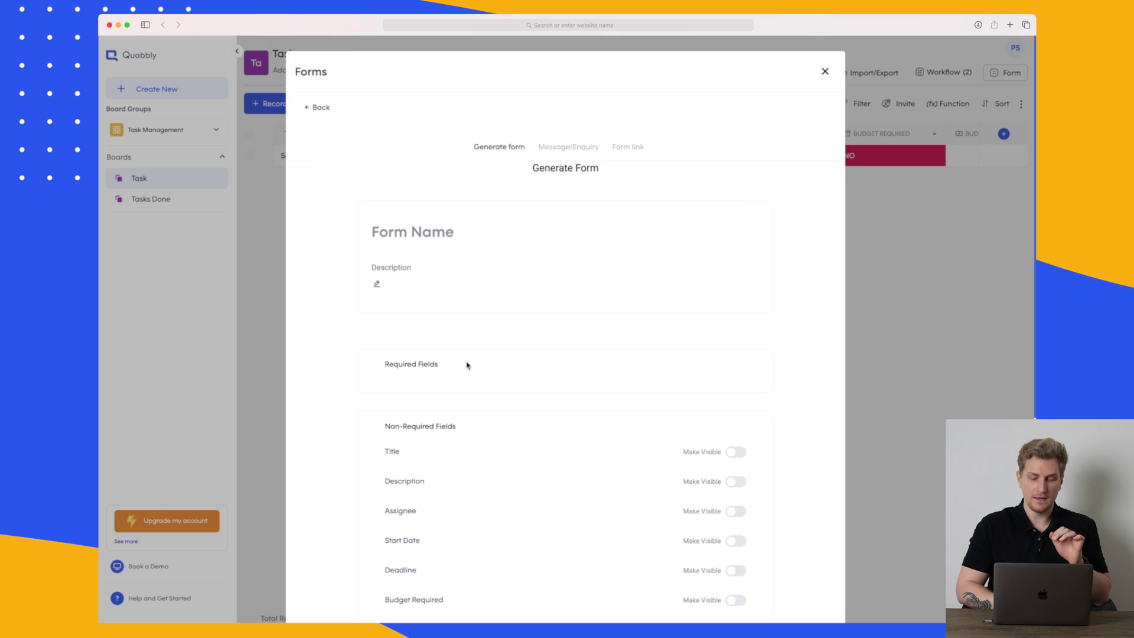
{"action": "scroll", "coordinate": [467, 365], "scroll_direction": "down", "scroll_amount": 5}
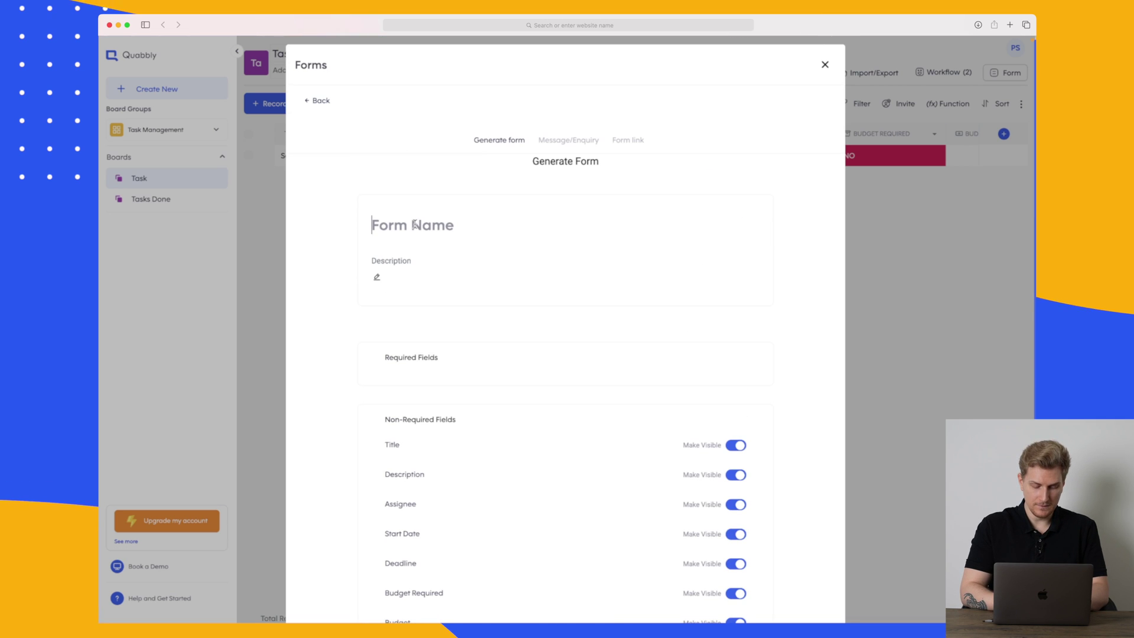
{"action": "scroll", "coordinate": [415, 225], "scroll_direction": "down", "scroll_amount": 6}
{"action": "left_click", "coordinate": [386, 493]}
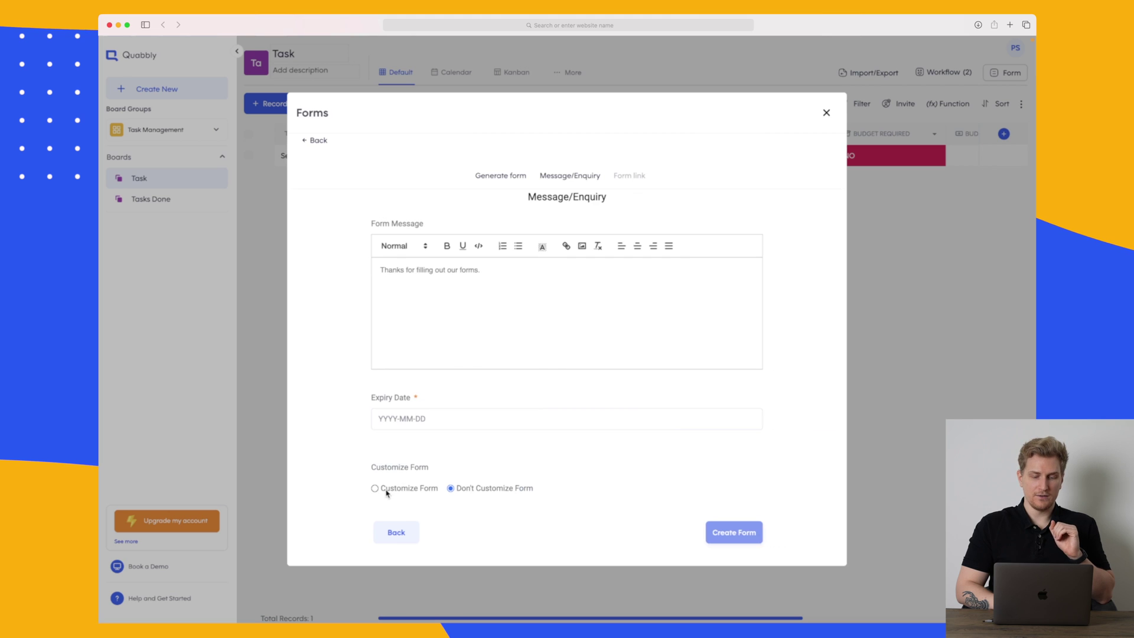
Set the form's expiry date to 2022-02-28, keep Don't Customize Form, and create it
{"action": "left_click", "coordinate": [523, 289]}
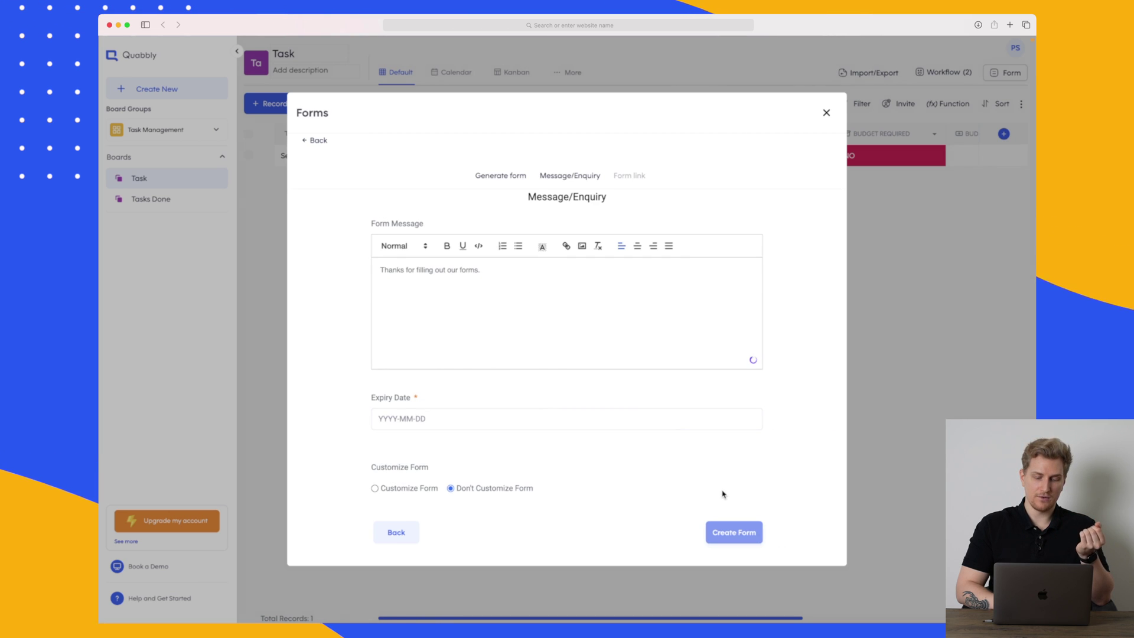
{"action": "left_click", "coordinate": [478, 417]}
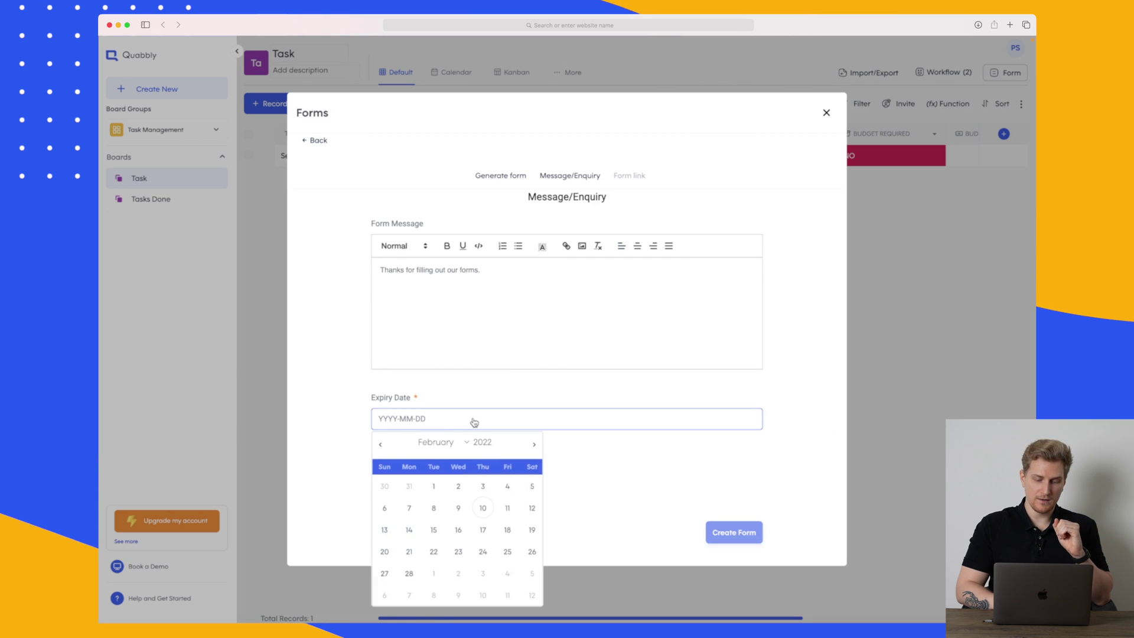
{"action": "left_click", "coordinate": [411, 576]}
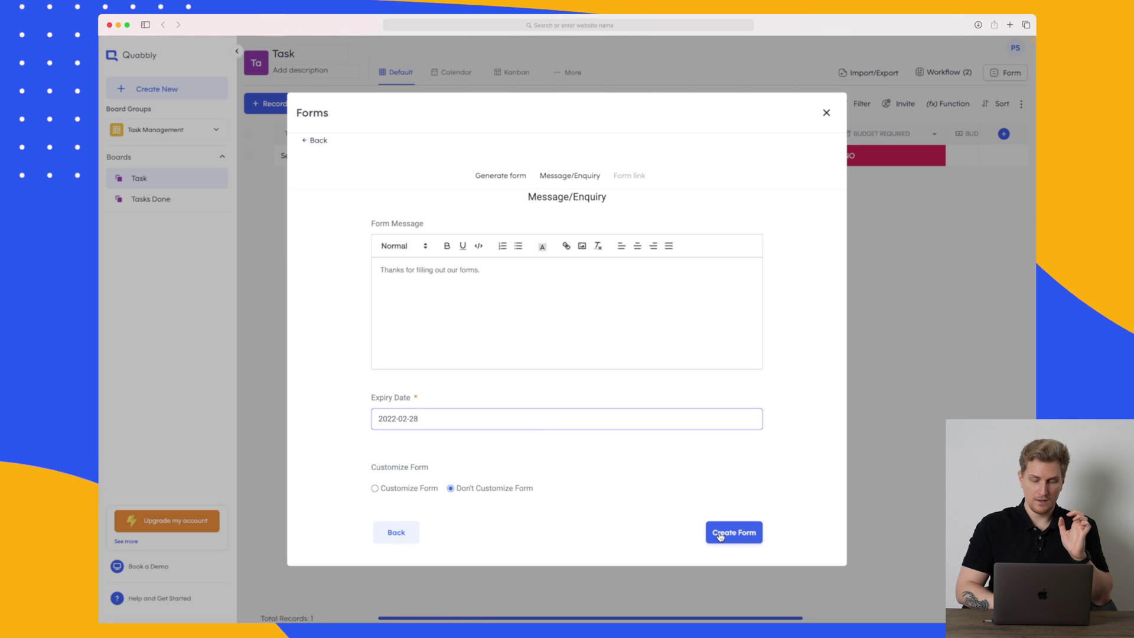
{"action": "left_click", "coordinate": [384, 488]}
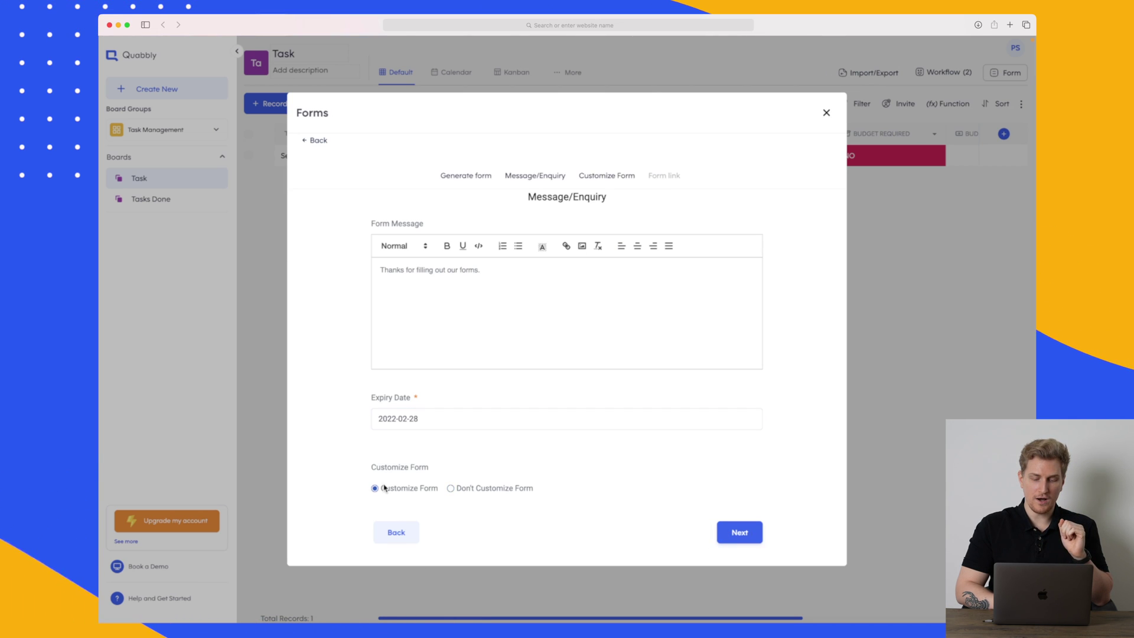
{"action": "left_click", "coordinate": [506, 491]}
{"action": "left_click", "coordinate": [739, 533]}
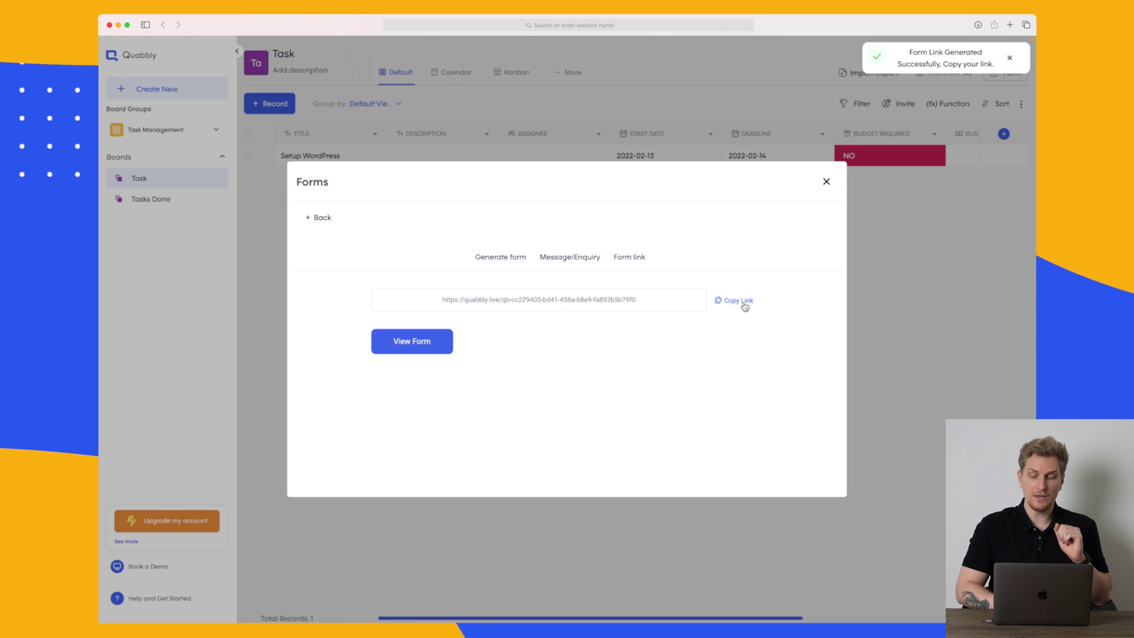
Copy the form link, start the form, and fill in the title and description 'WordPress'
{"action": "left_click", "coordinate": [744, 305]}
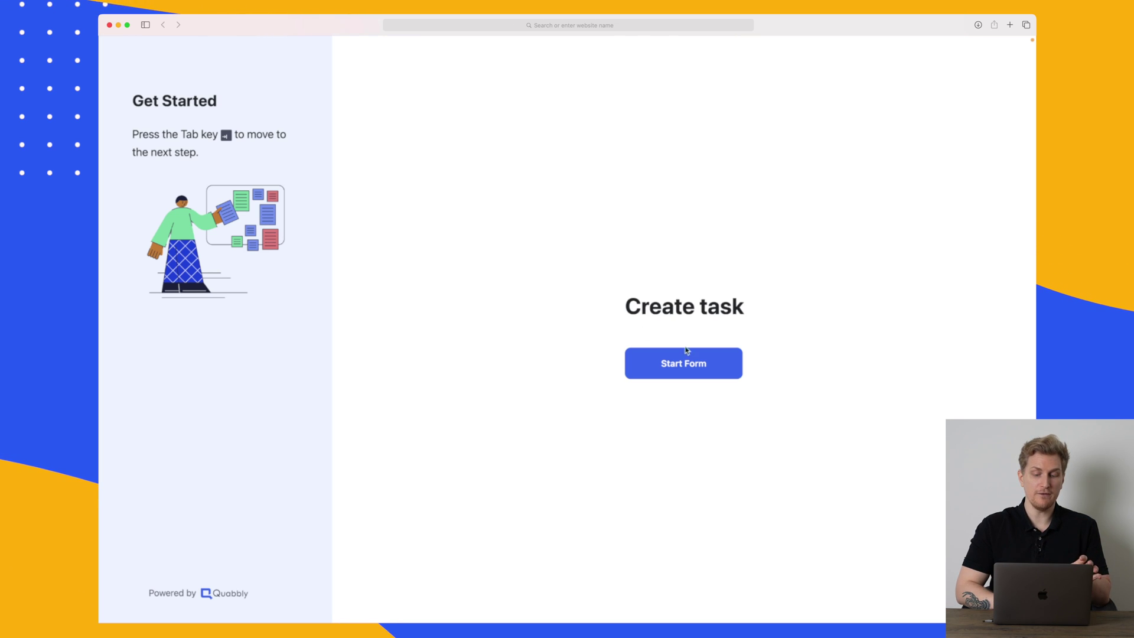
{"action": "left_click", "coordinate": [696, 370]}
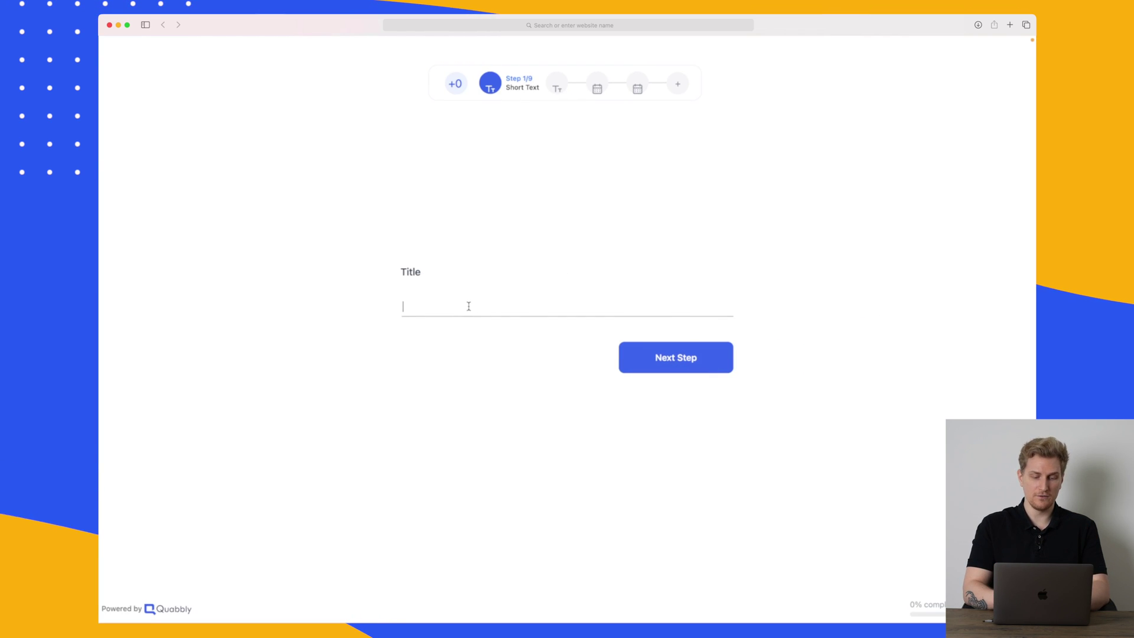
{"action": "type", "text": "Setup WordPress"}
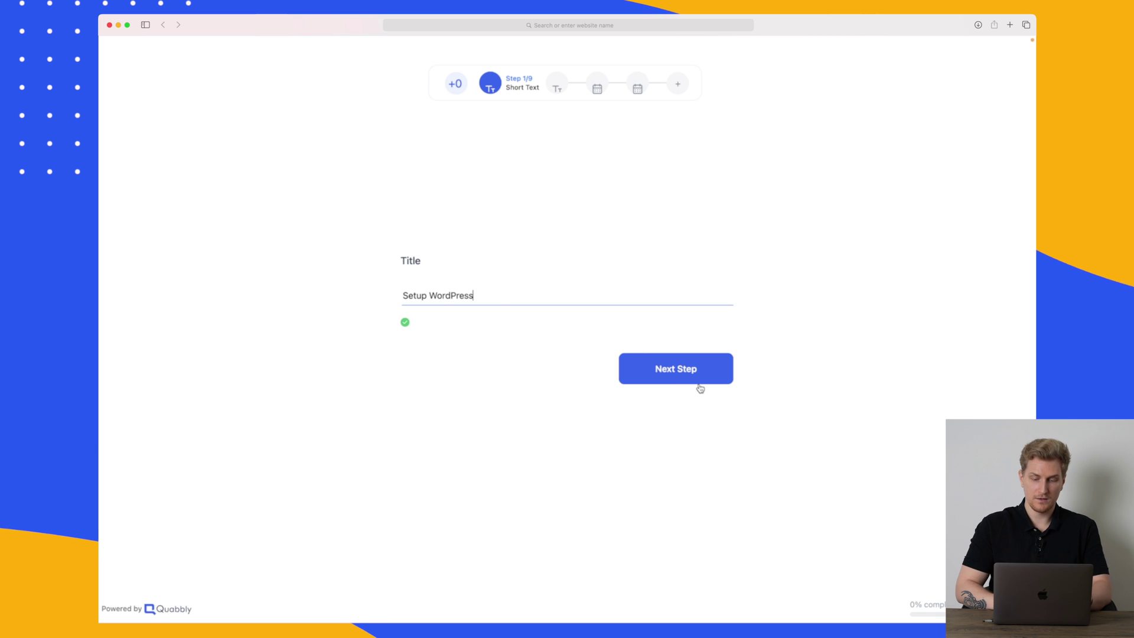
{"action": "left_click", "coordinate": [702, 375]}
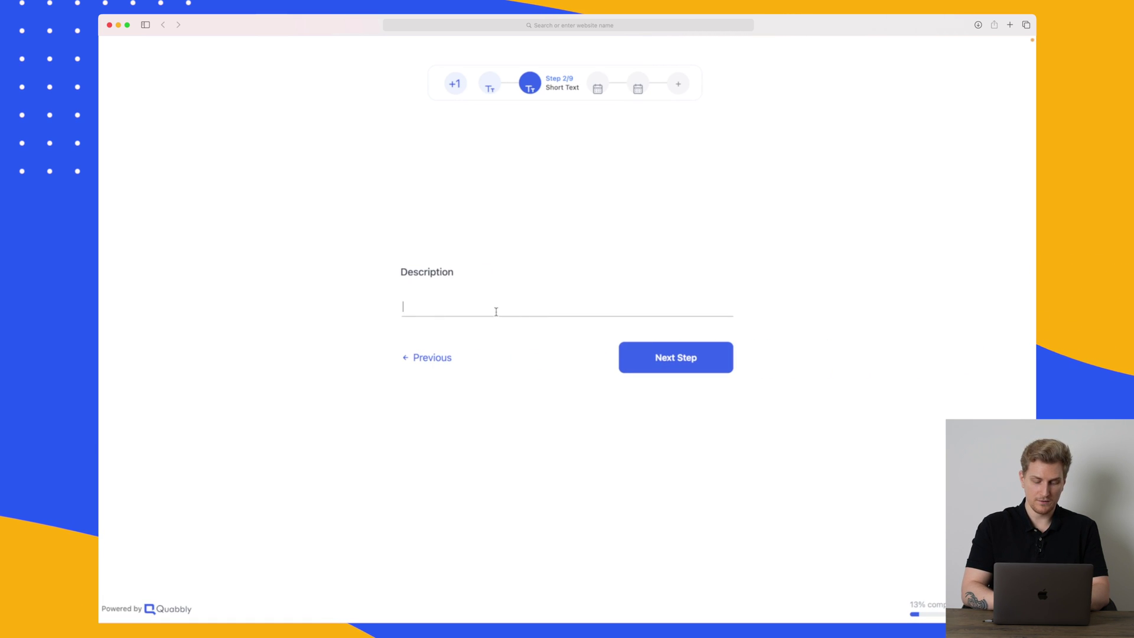
{"action": "type", "text": "WordPress"}
Set the start date to 2022-02-22 and the deadline to 2022-02-28
{"action": "left_click", "coordinate": [686, 369]}
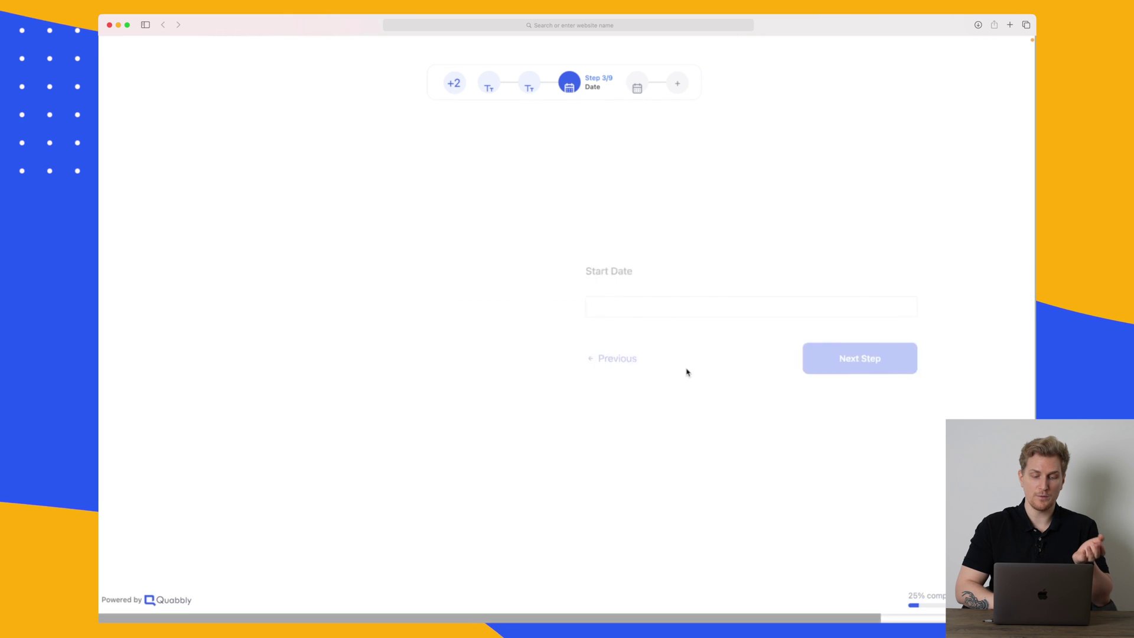
{"action": "left_click", "coordinate": [478, 309]}
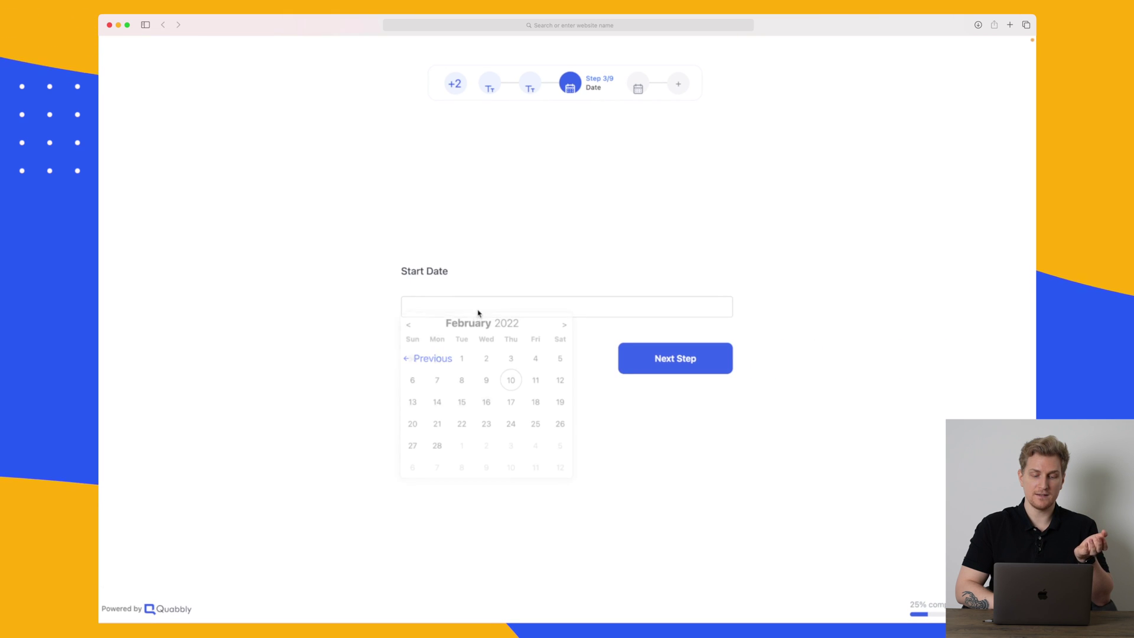
{"action": "left_click", "coordinate": [454, 434]}
{"action": "left_click", "coordinate": [682, 369]}
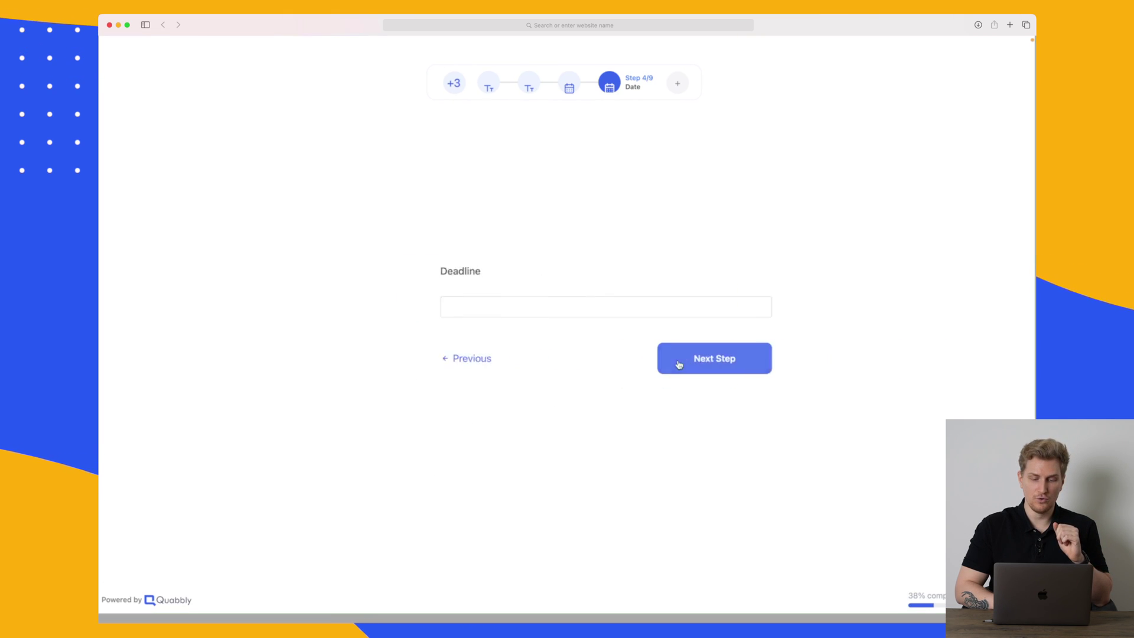
{"action": "left_click", "coordinate": [475, 313]}
{"action": "left_click", "coordinate": [437, 451]}
{"action": "left_click", "coordinate": [676, 367]}
Answer NO for budget required, skip Budget and Document, set status New, and submit
{"action": "left_click", "coordinate": [602, 314]}
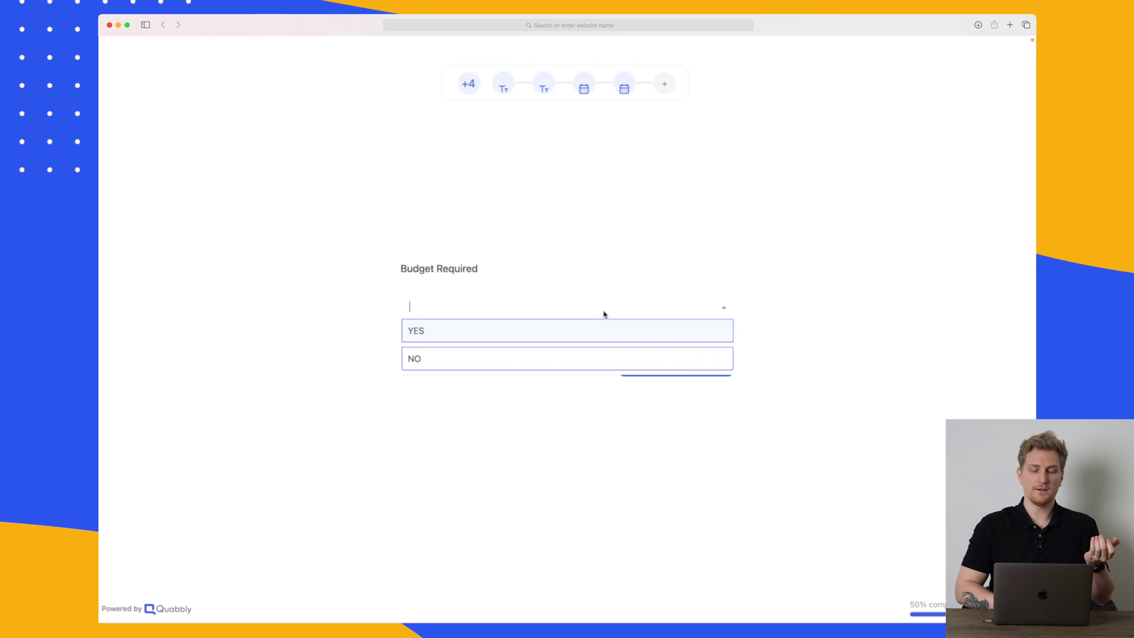
{"action": "left_click", "coordinate": [588, 358]}
{"action": "left_click", "coordinate": [685, 369]}
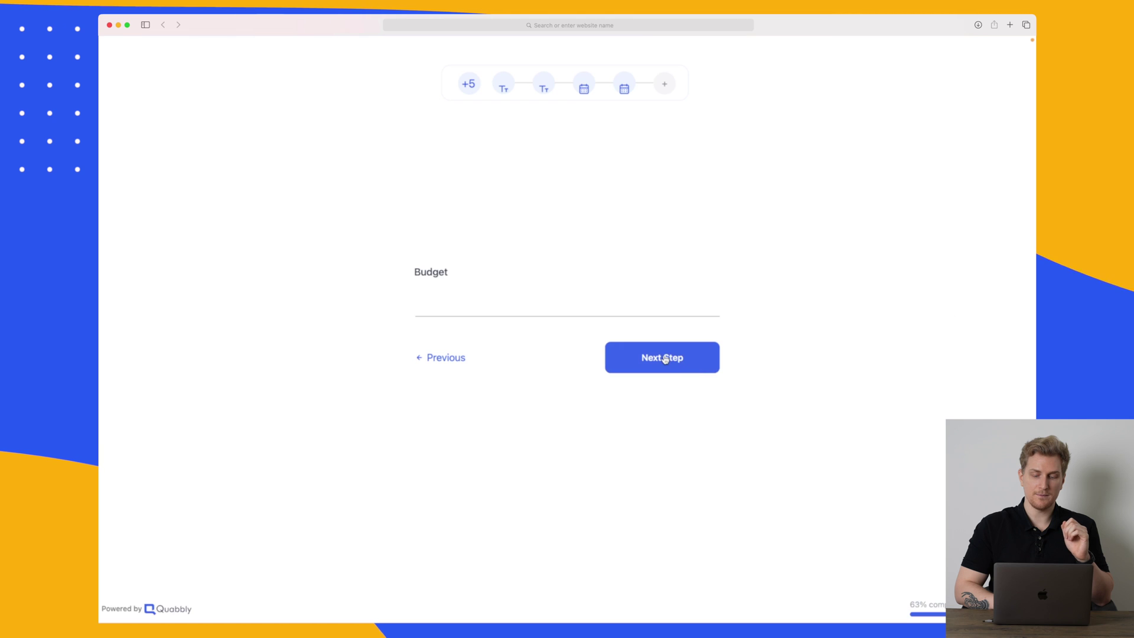
{"action": "left_click", "coordinate": [665, 359]}
{"action": "left_click", "coordinate": [676, 362]}
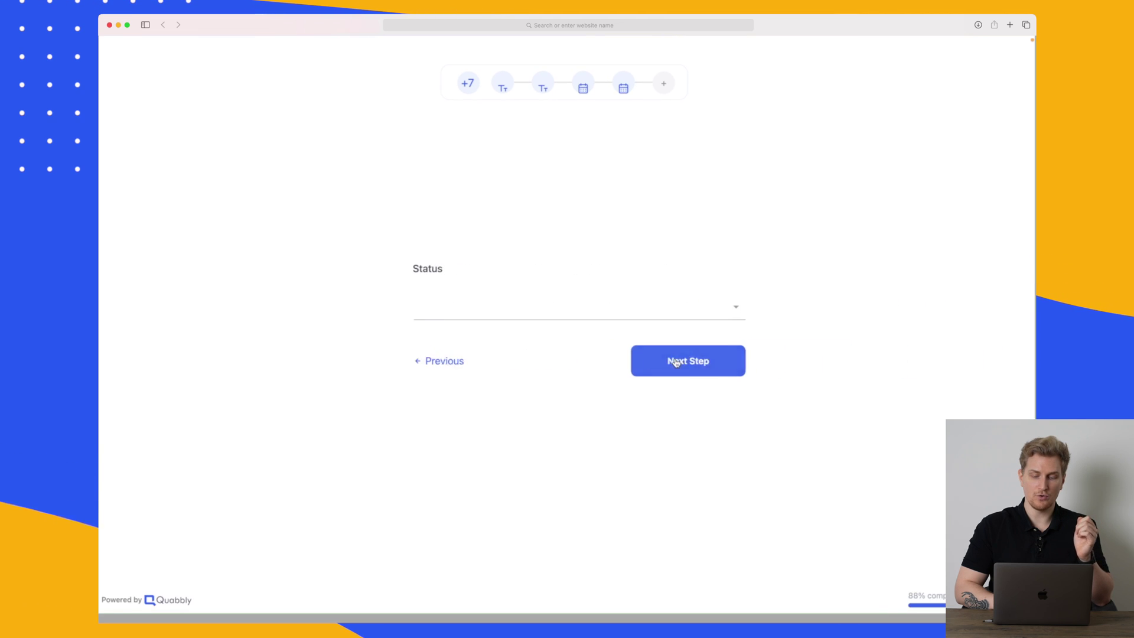
{"action": "left_click", "coordinate": [644, 316]}
{"action": "left_click", "coordinate": [582, 336]}
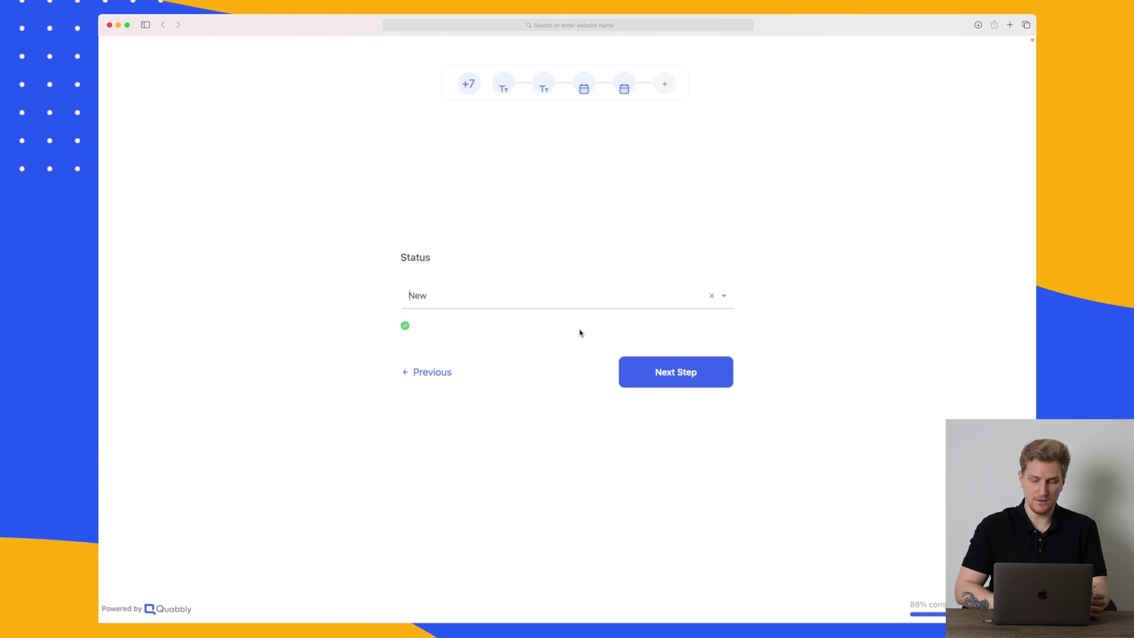
{"action": "left_click", "coordinate": [681, 374]}
{"action": "left_click", "coordinate": [678, 385]}
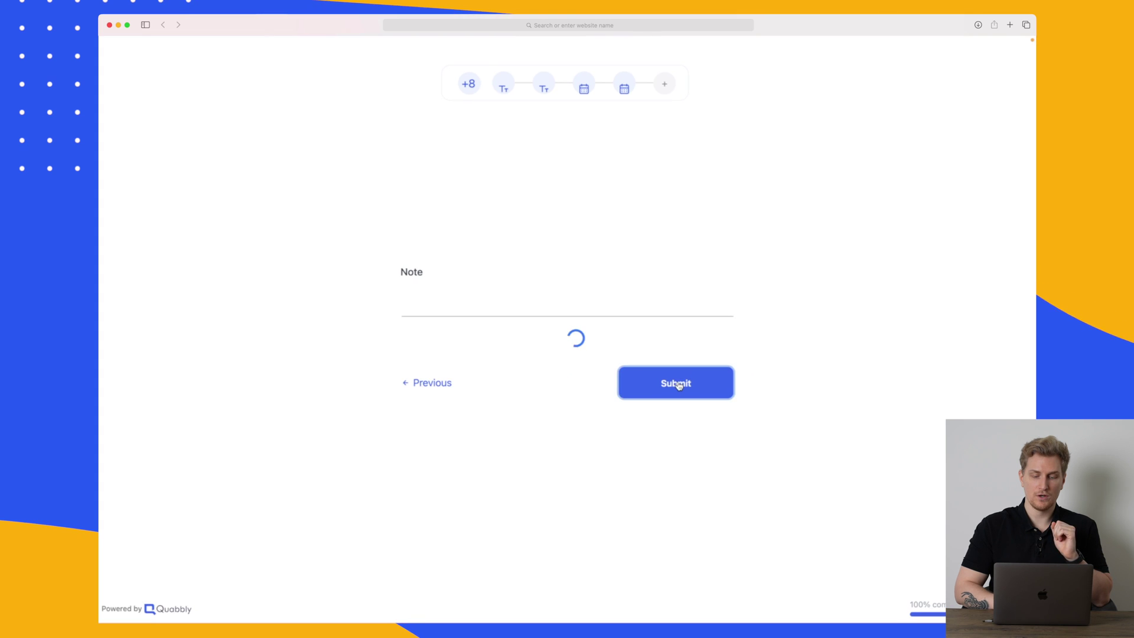
{"action": "left_click", "coordinate": [567, 423]}
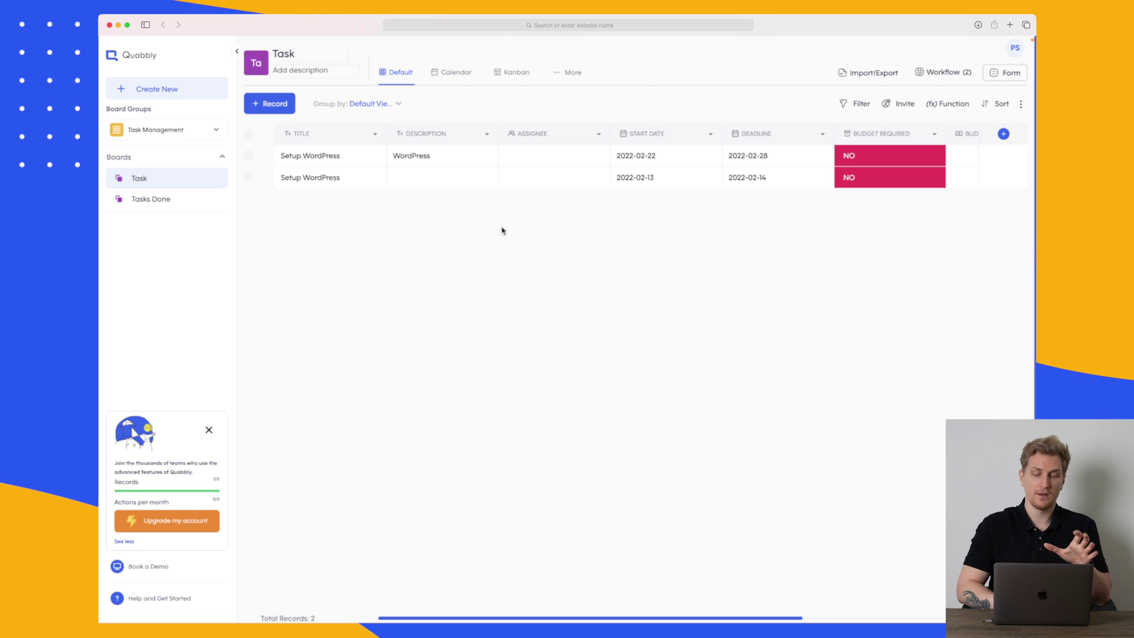
Check the Calendar view, then drag the Setup WordPress card from New to In Progress on the Kanban
{"action": "left_click", "coordinate": [453, 72]}
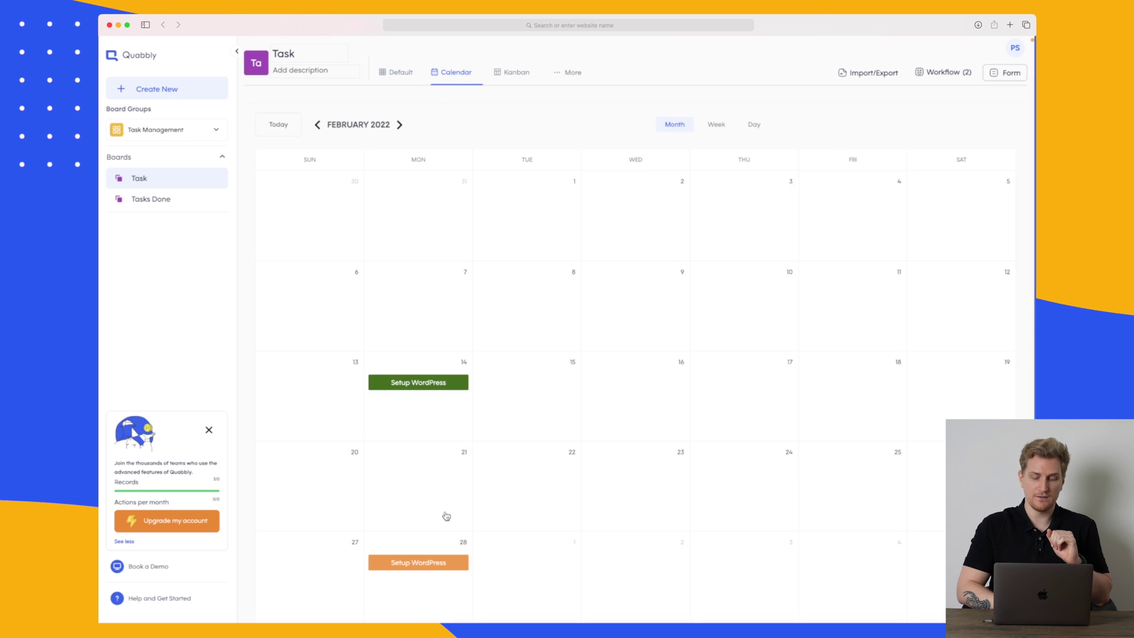
{"action": "left_click", "coordinate": [516, 73]}
{"action": "left_click_drag", "start_coordinate": [314, 175], "coordinate": [478, 256]}
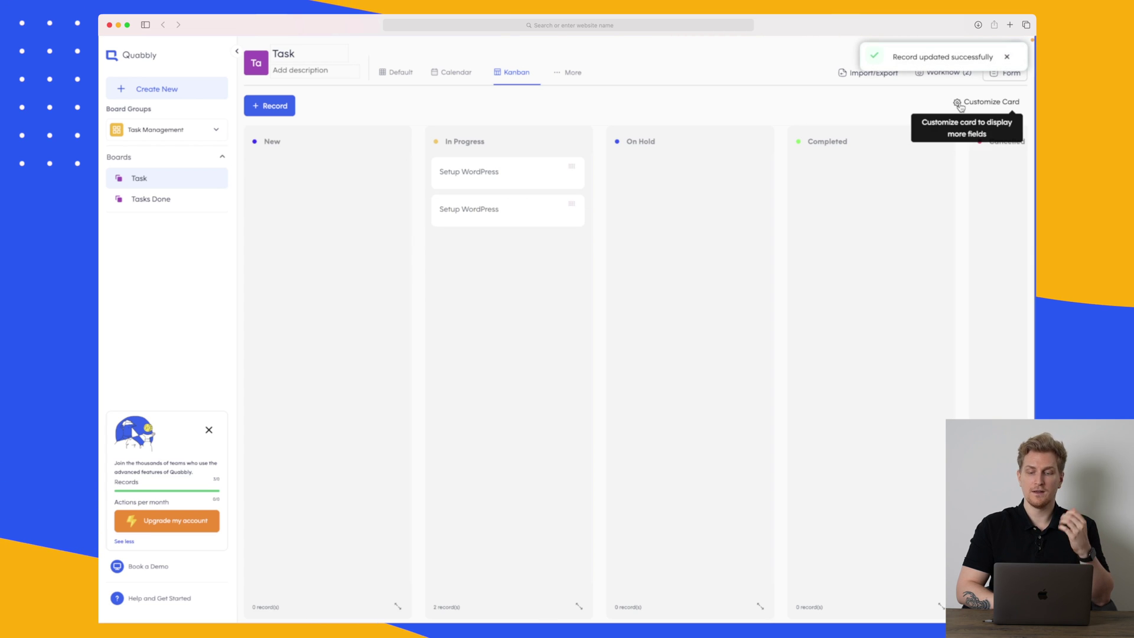